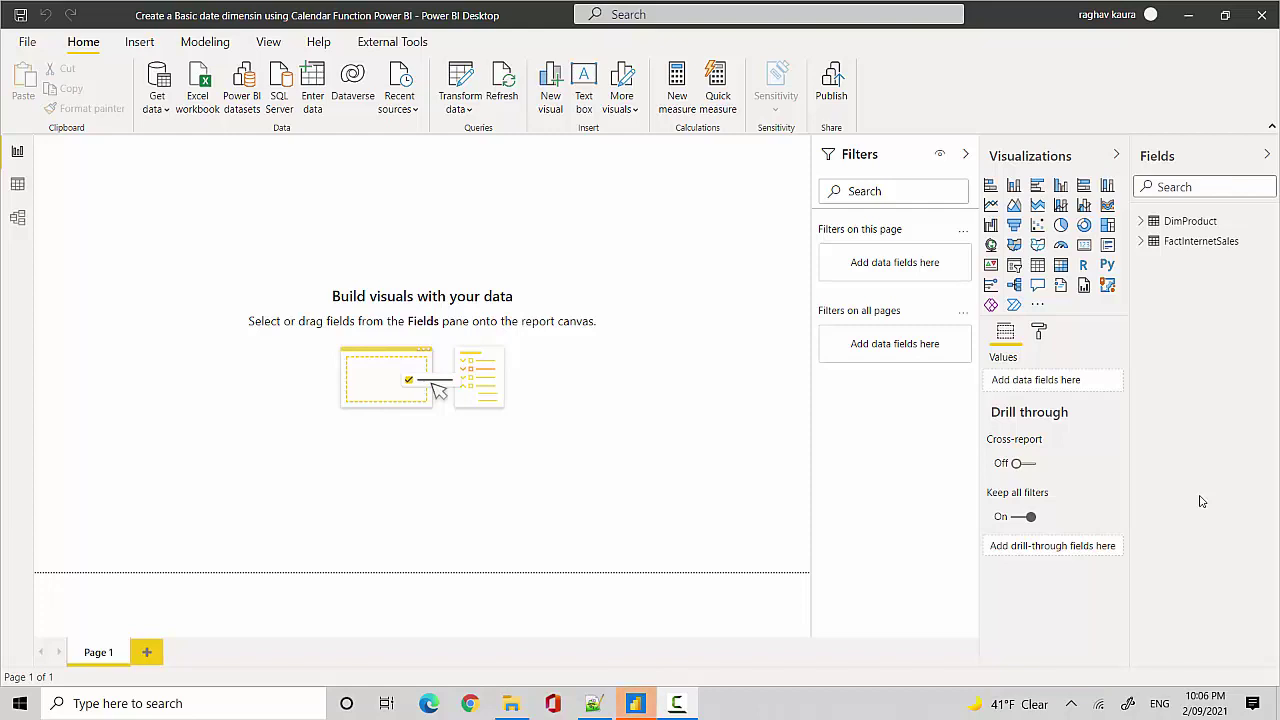
- Start a new DateDim table formula using CALENDAR with start date DATE(2000,01,01)
left_click(204, 43)
left_click(83, 42)
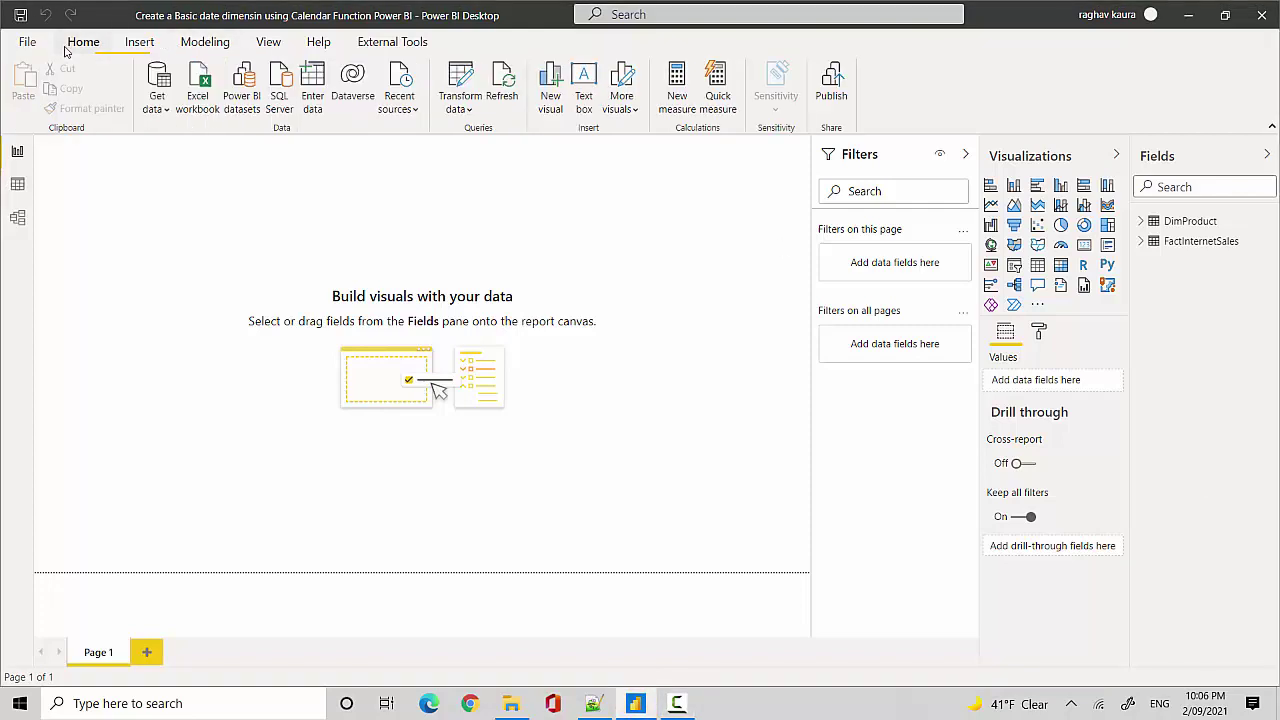
left_click(205, 42)
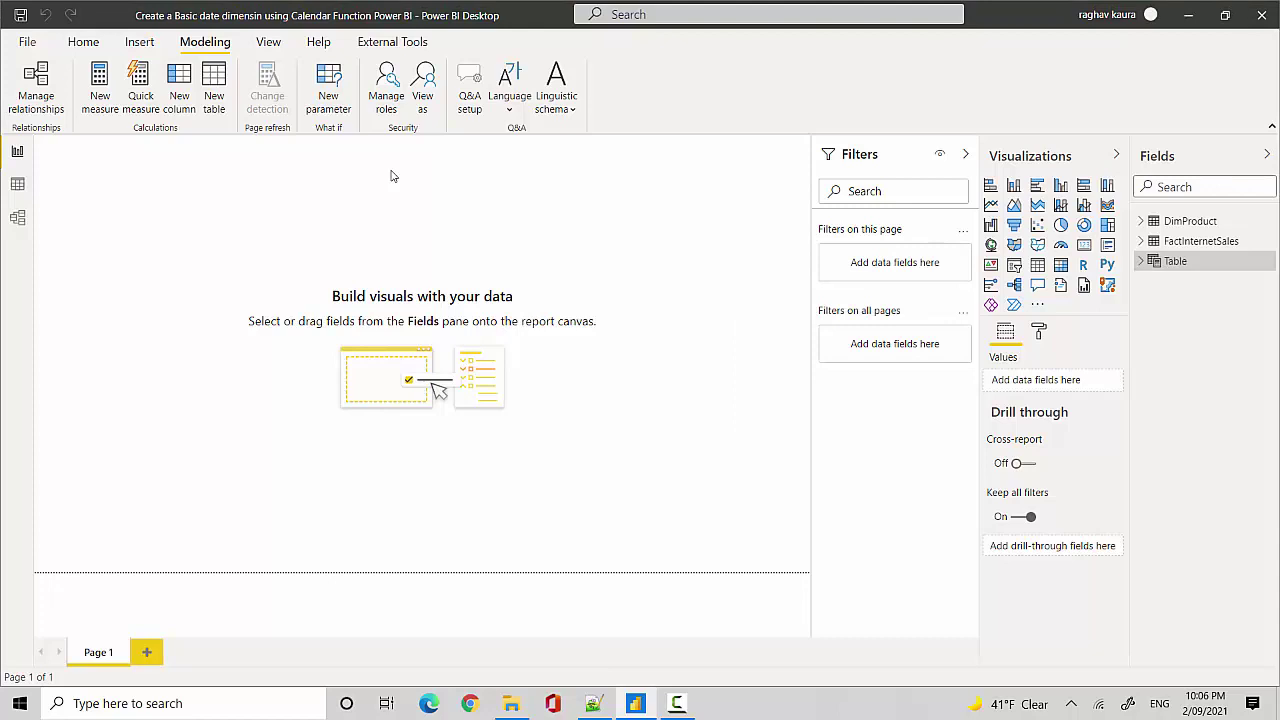
type("D")
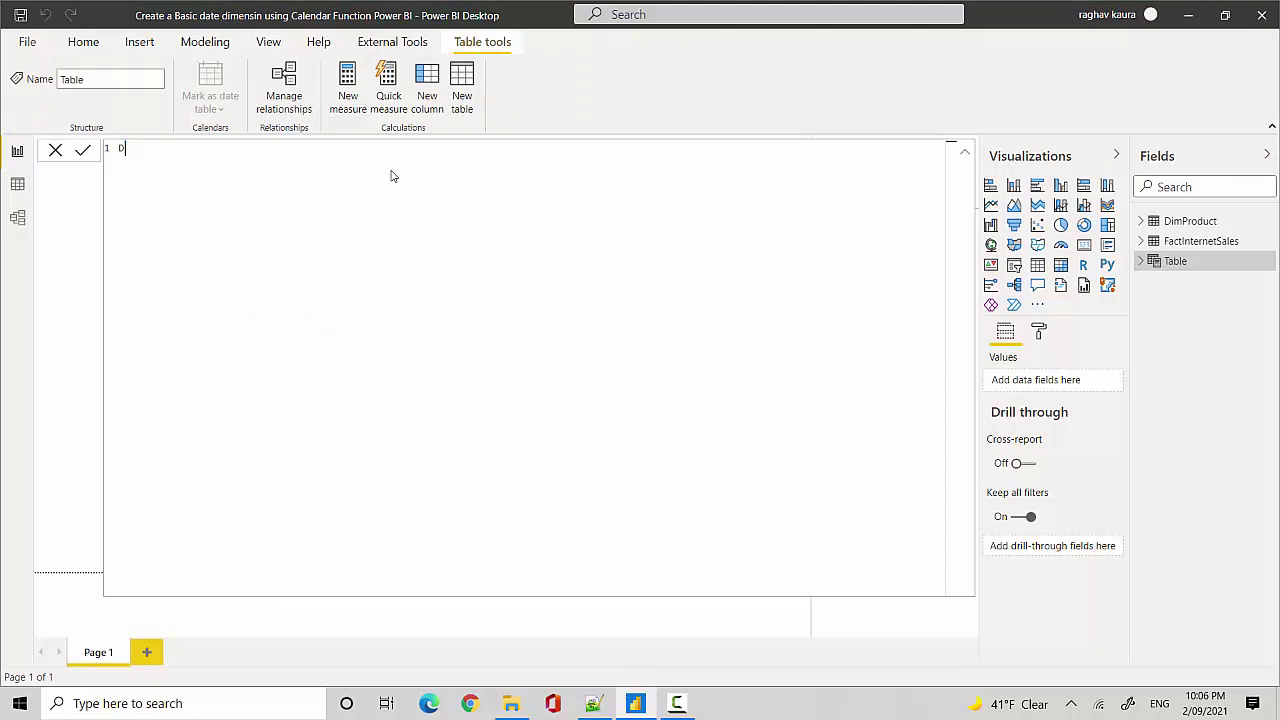
type("ateDim=")
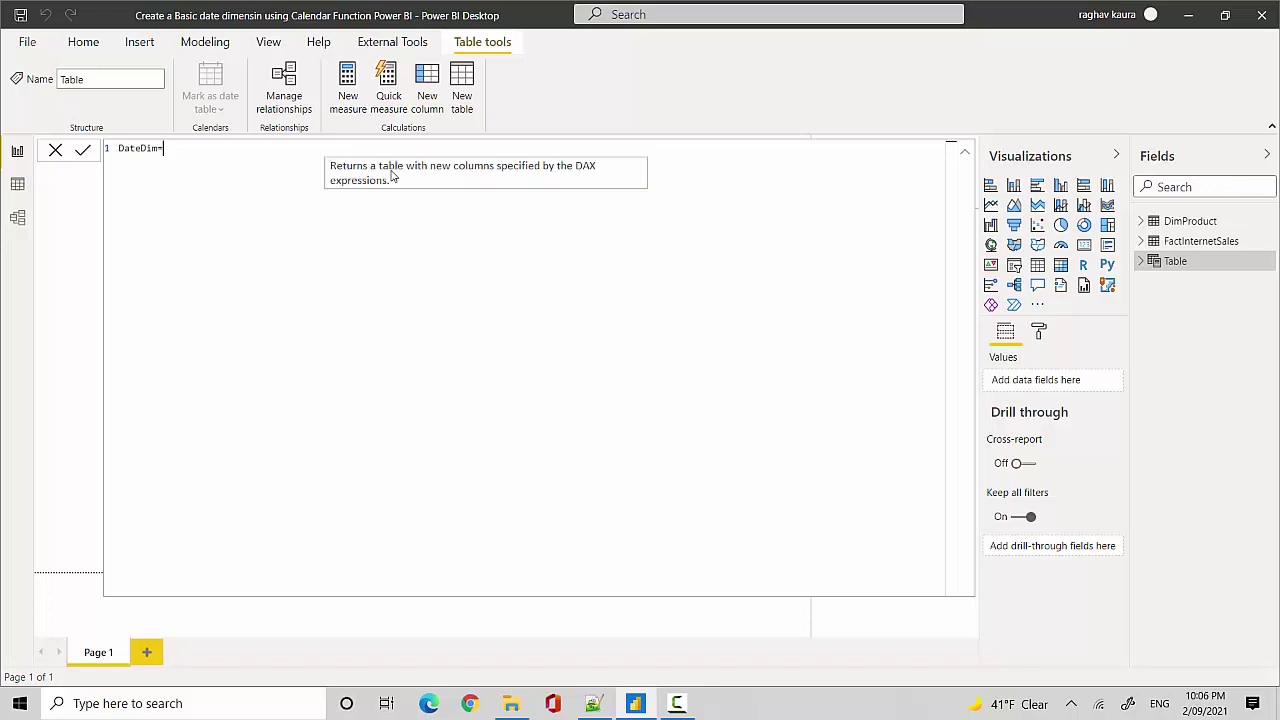
type("cale")
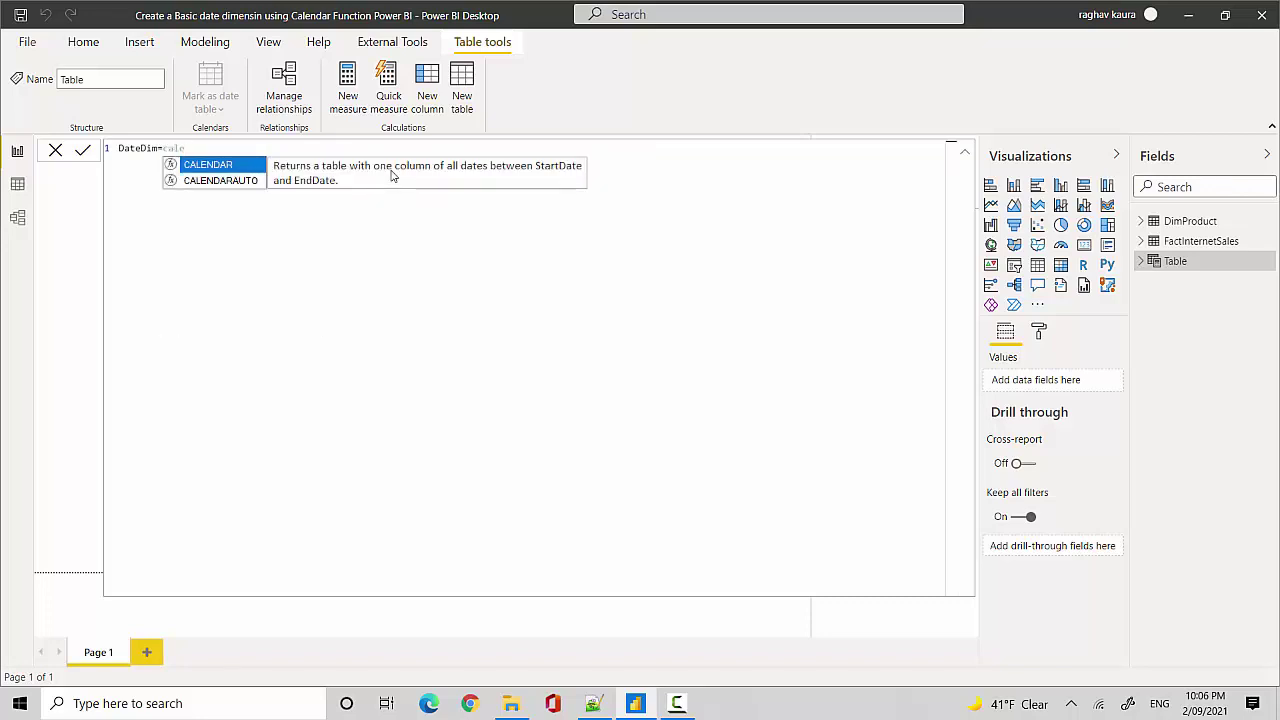
key("Tab")
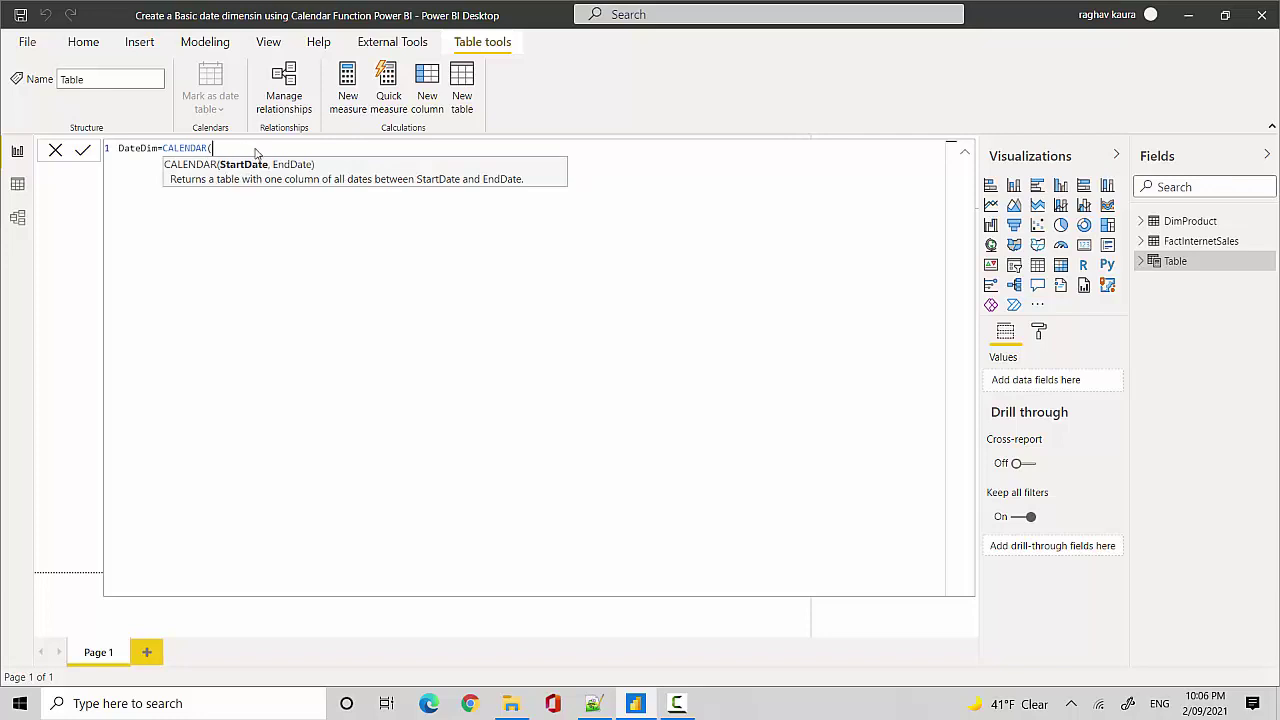
type("date")
key("Tab")
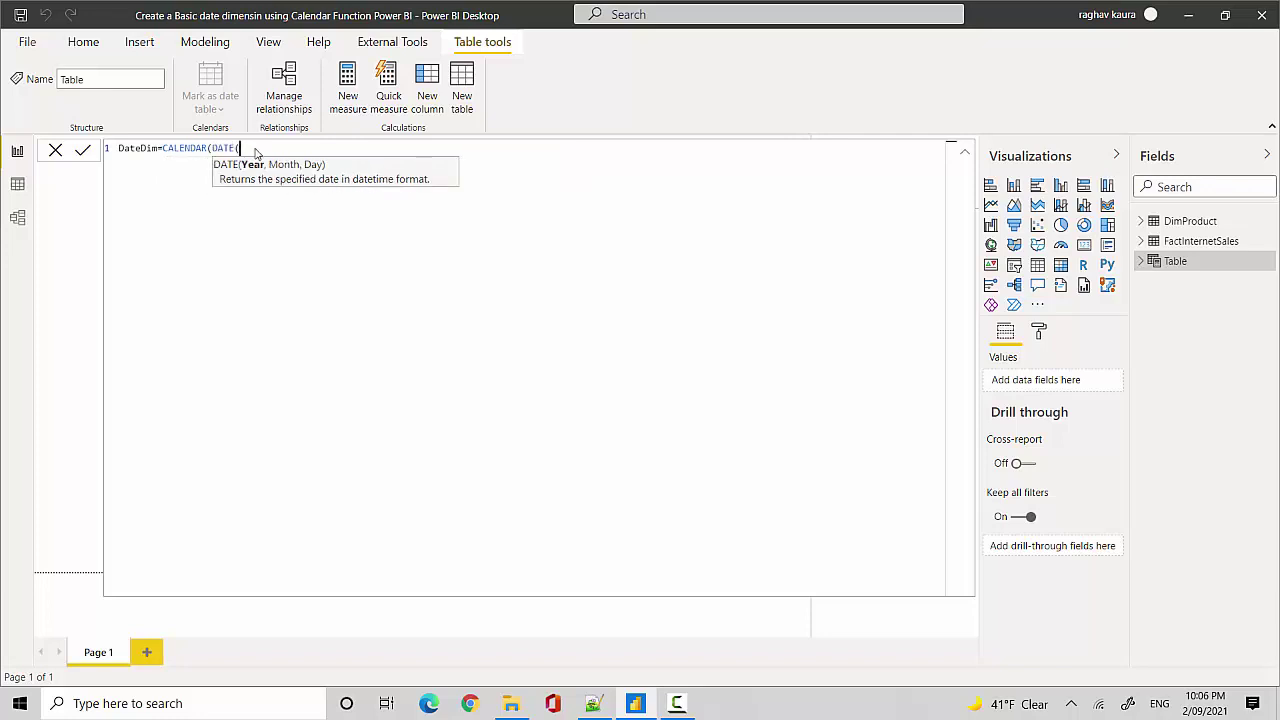
type("2000,01,")
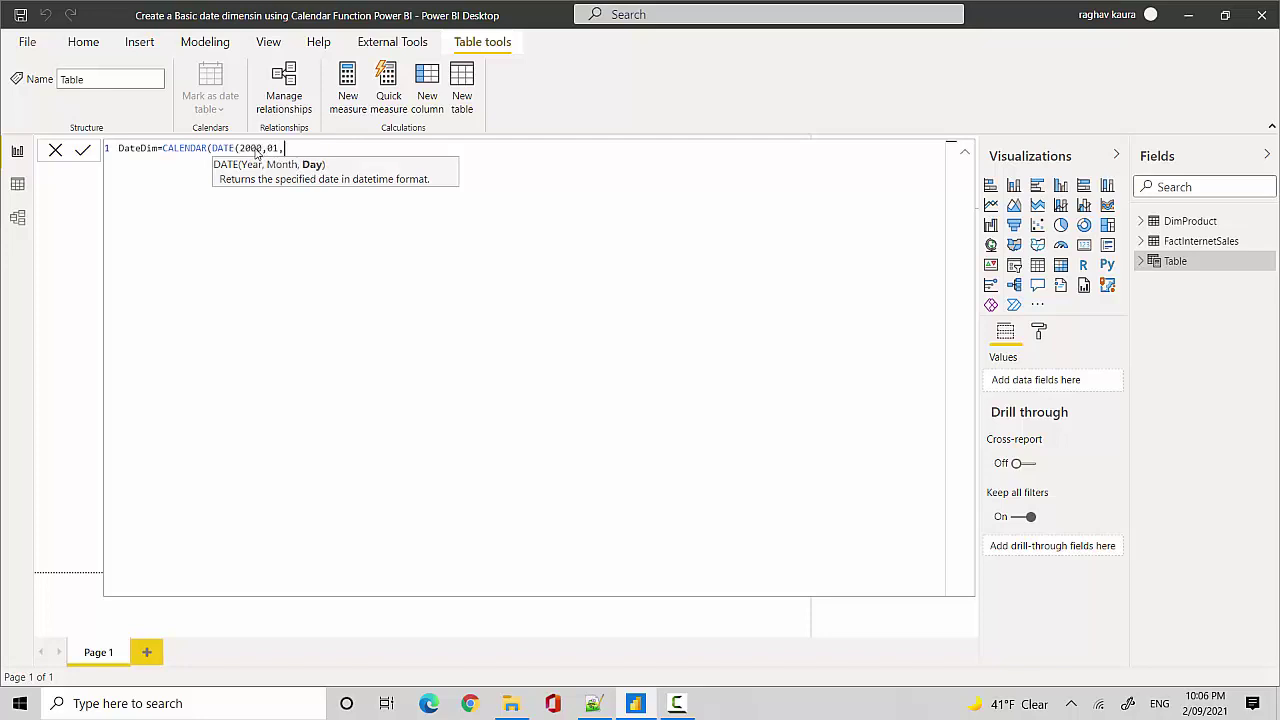
type("01,")
key("BackSpace")
- Finish the formula with end date DATE(2050,12,31) and commit the DateDim table
type(")")
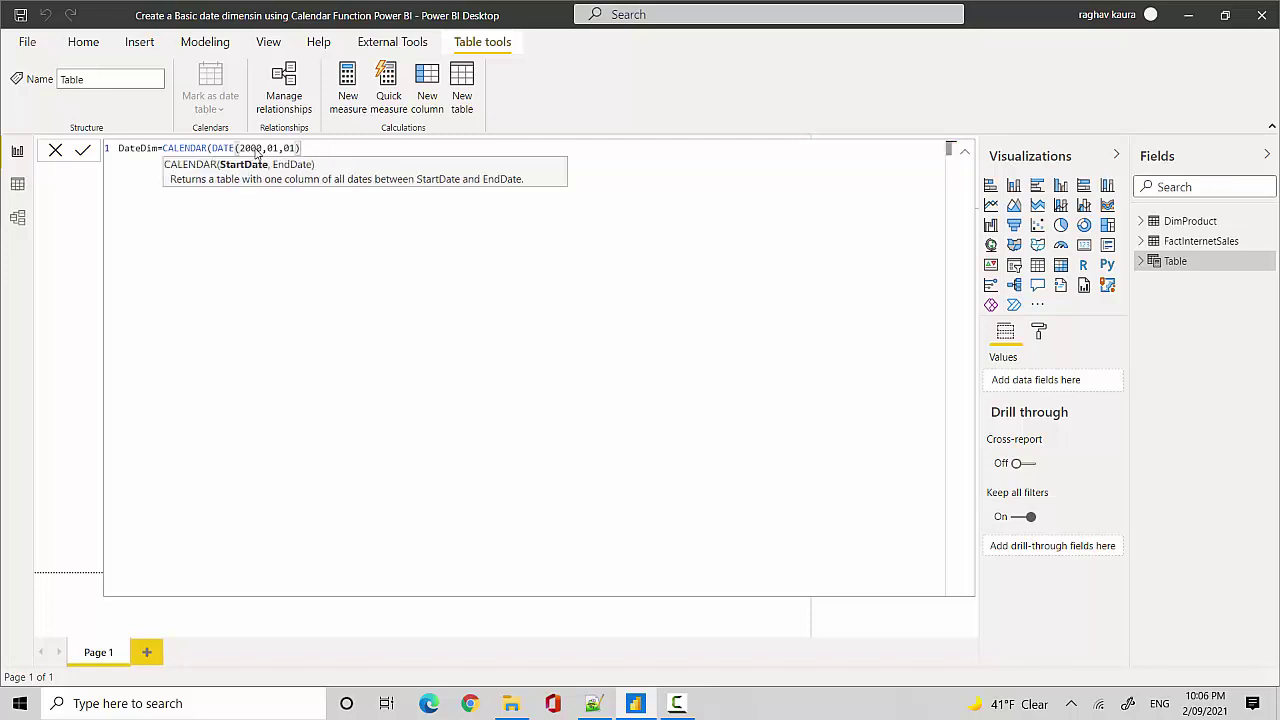
type(",(20")
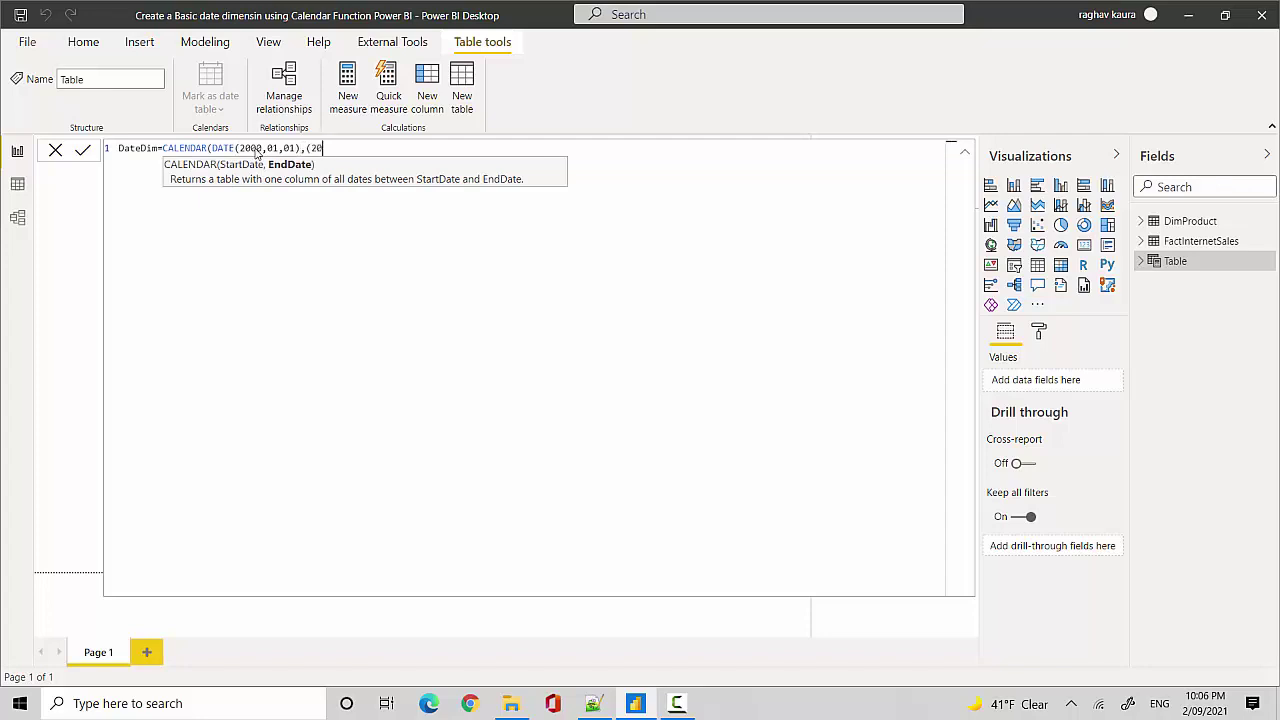
type("50,12")
key("BackSpace")
key("BackSpace")
key("BackSpace")
key("BackSpace")
key("BackSpace")
key("BackSpace")
key("BackSpace")
key("BackSpace")
type("DATE(")
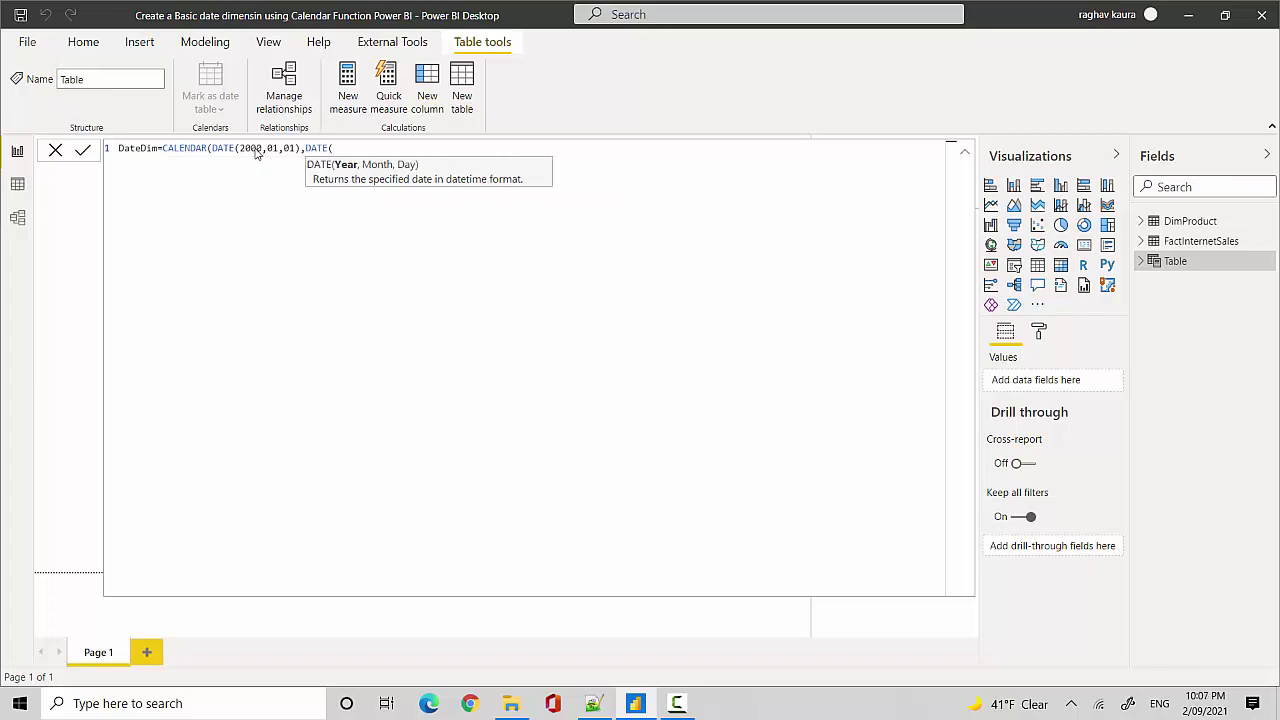
type("2050,12,31))")
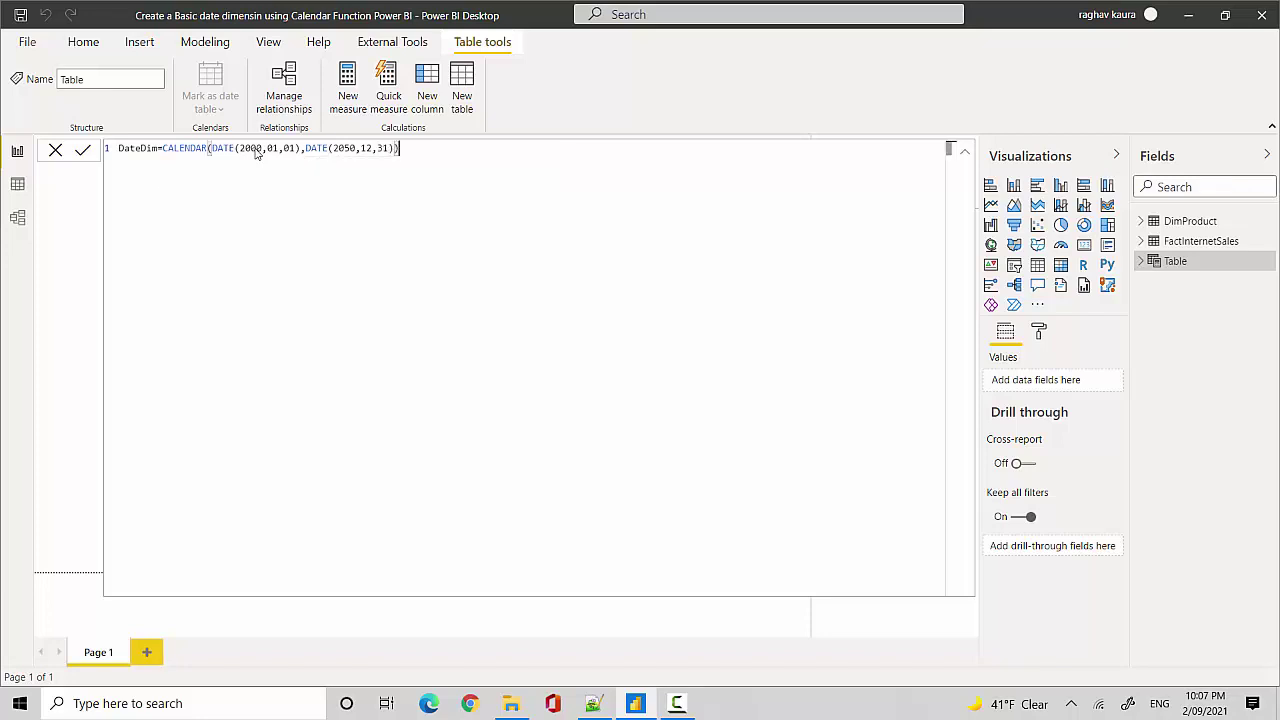
key("Return")
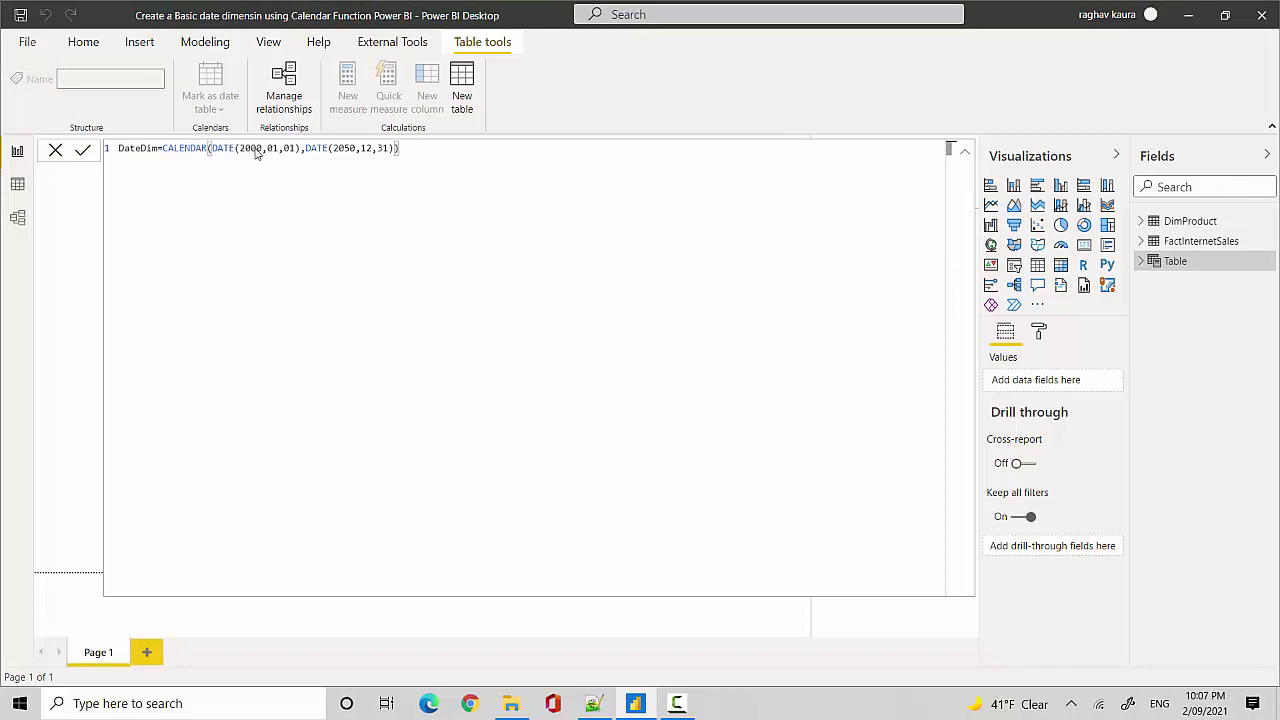
- Collapse the formula bar and view DateDim's 18,628 dates in Data view
left_click(964, 153)
left_click(17, 185)
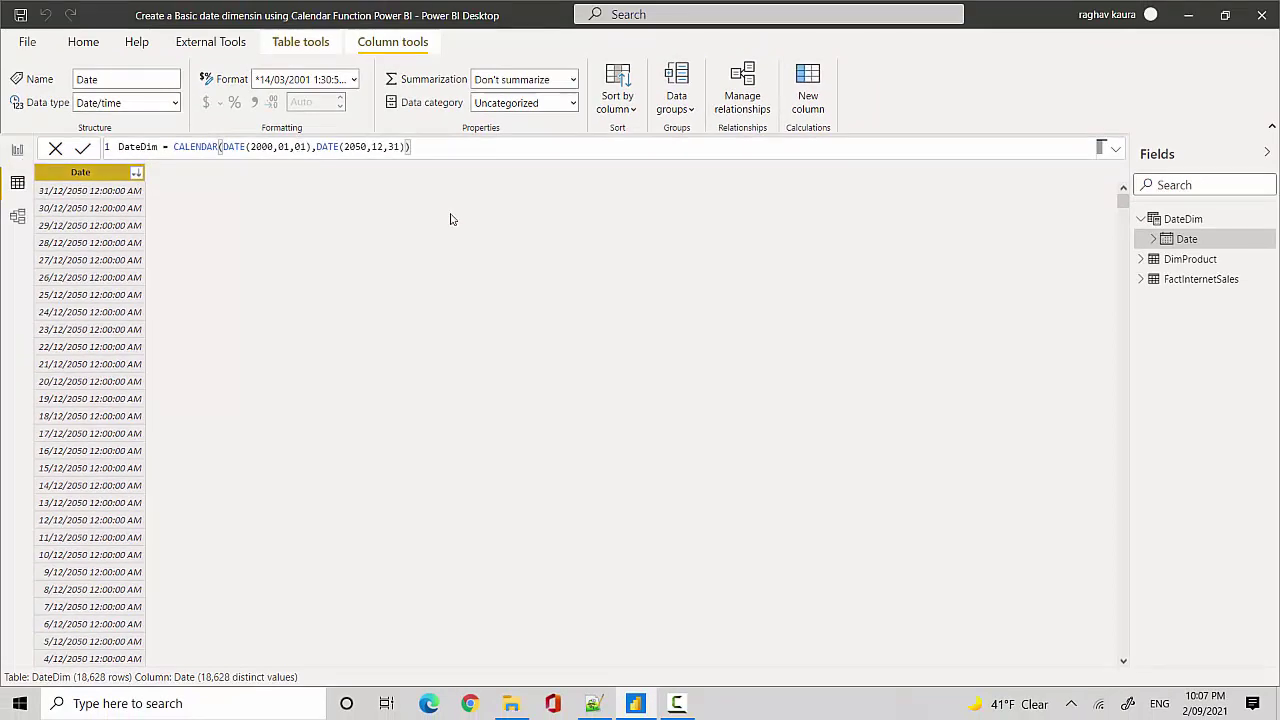
- Copy "Year",YEAR([Date]) from DAX Basic Date Dimension.txt and return to Power BI
left_click(594, 703)
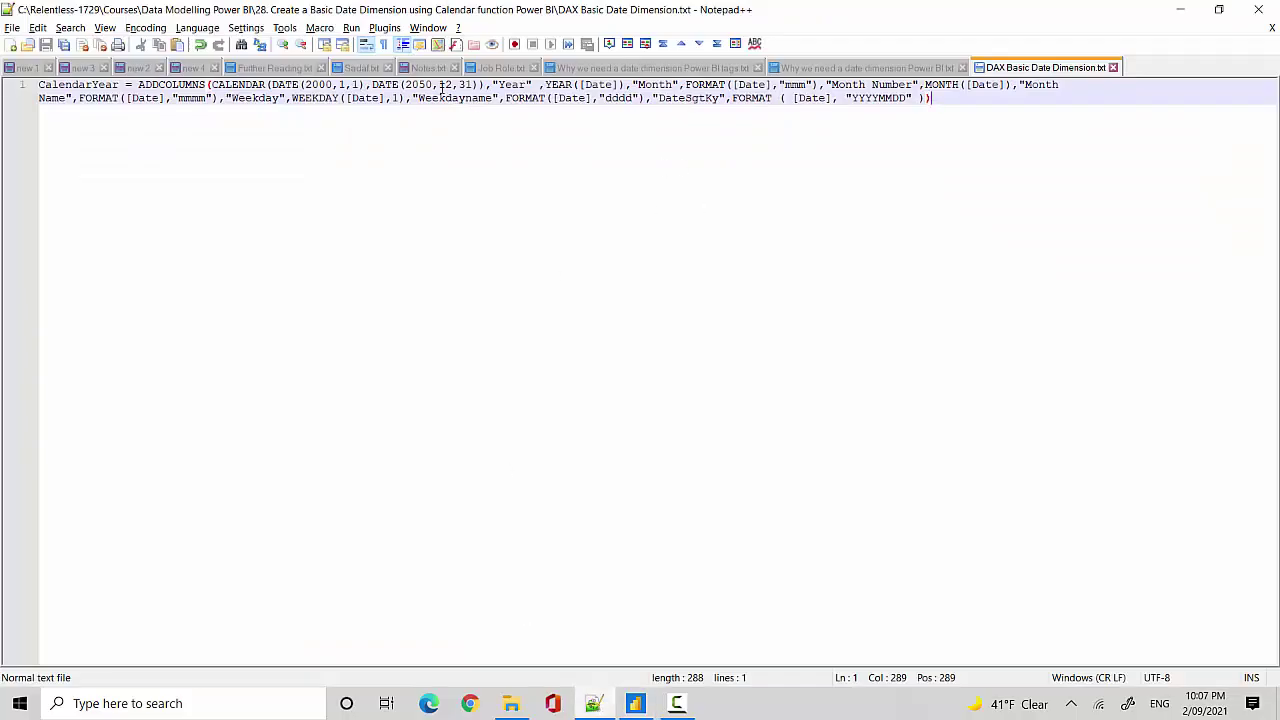
left_click_drag(492, 85, 627, 85)
key("ctrl+c")
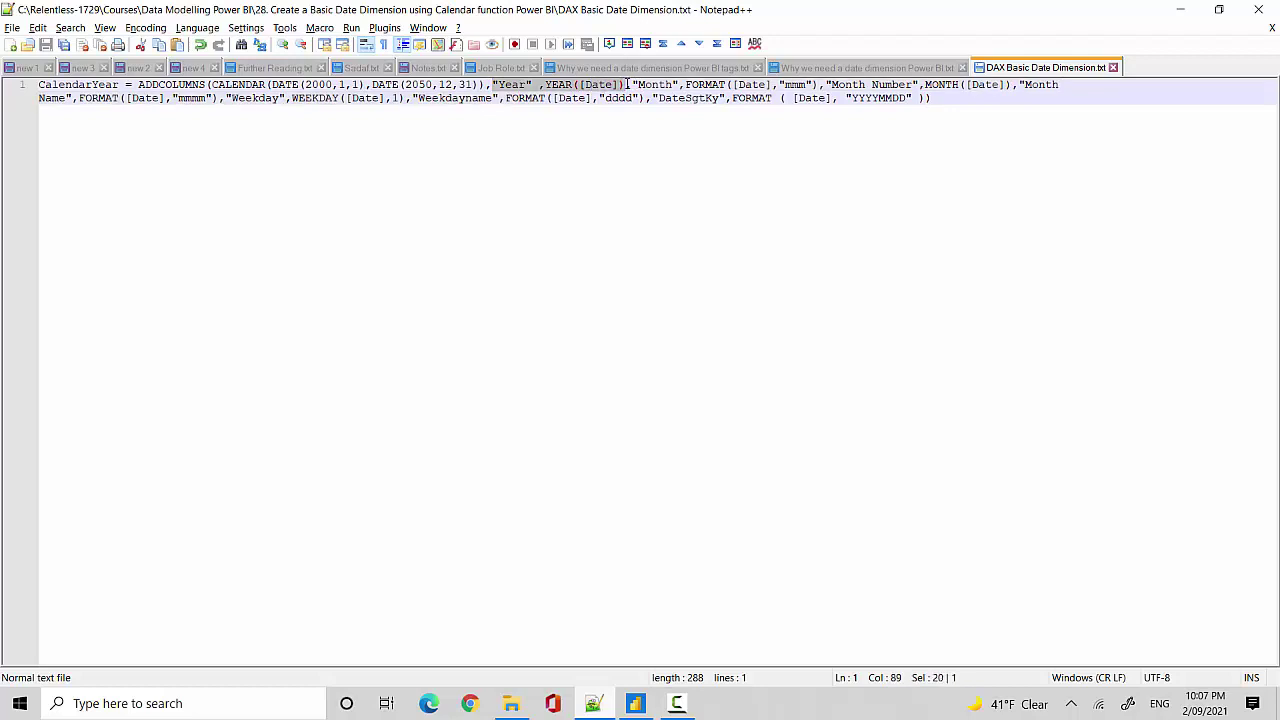
key("alt+Tab")
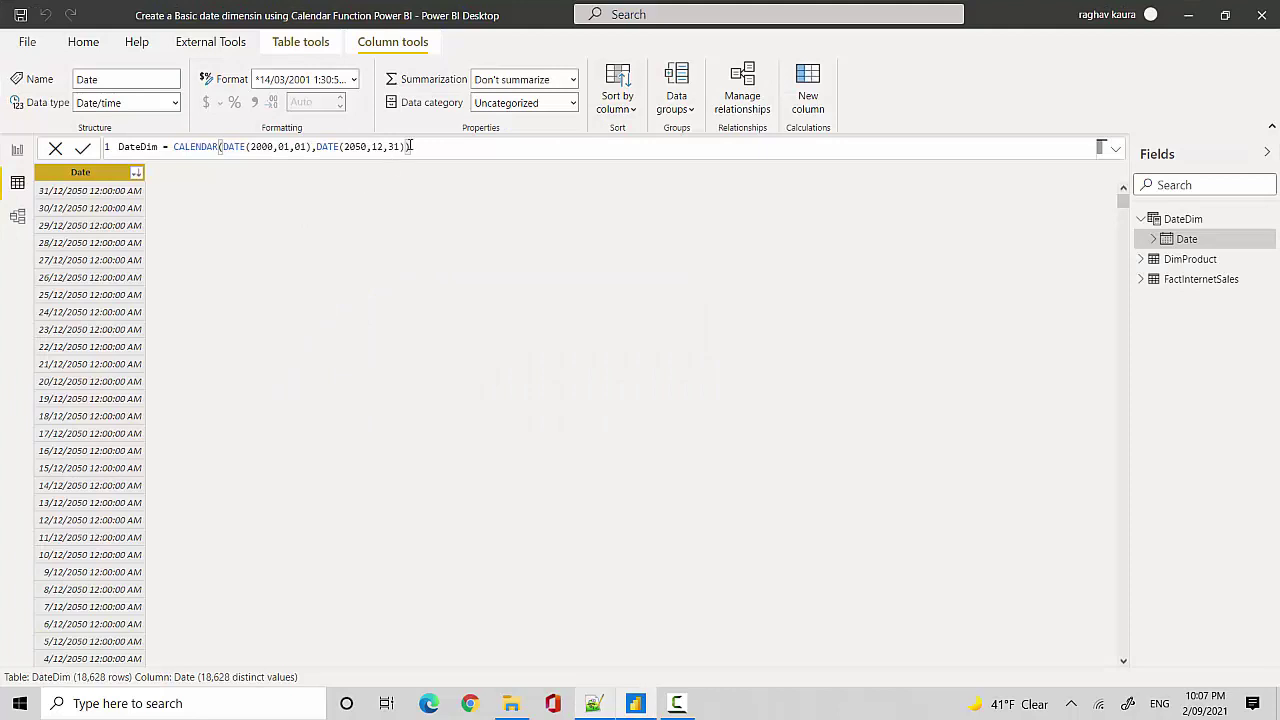
- Paste "Year",YEAR([Date]) after the CALENDAR expression, separated by a comma
left_click(402, 147)
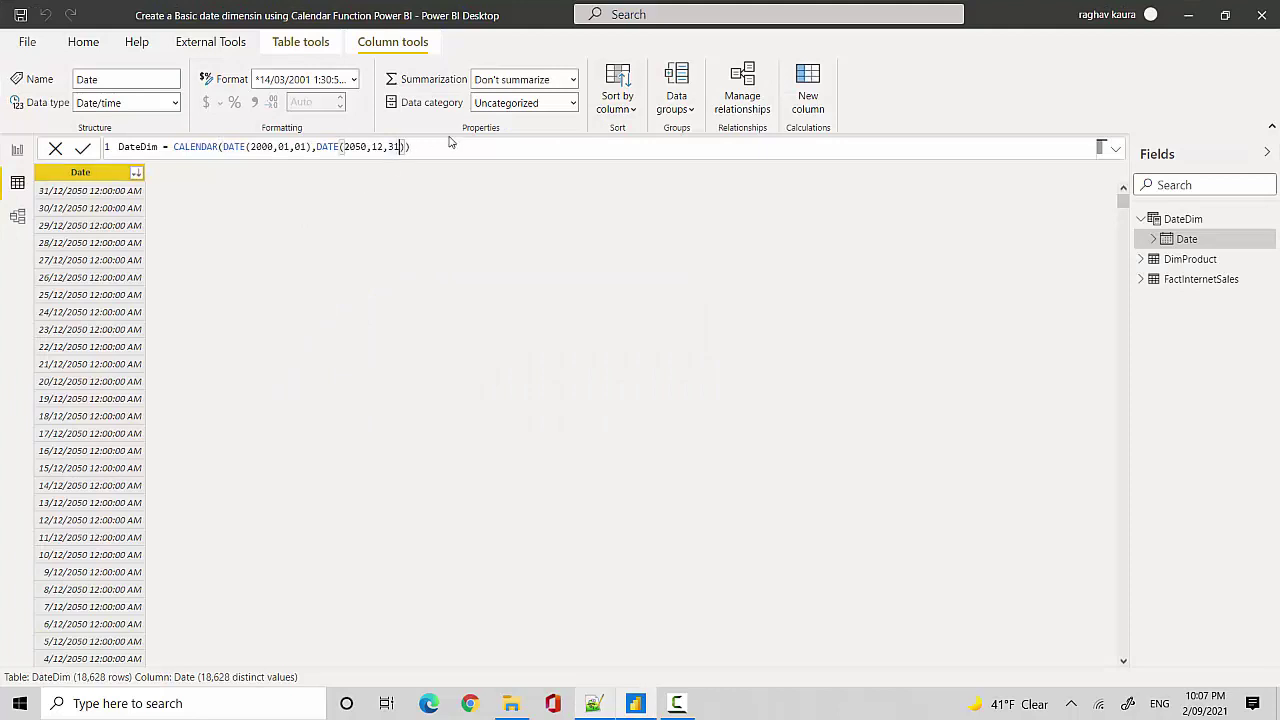
key("ctrl+v")
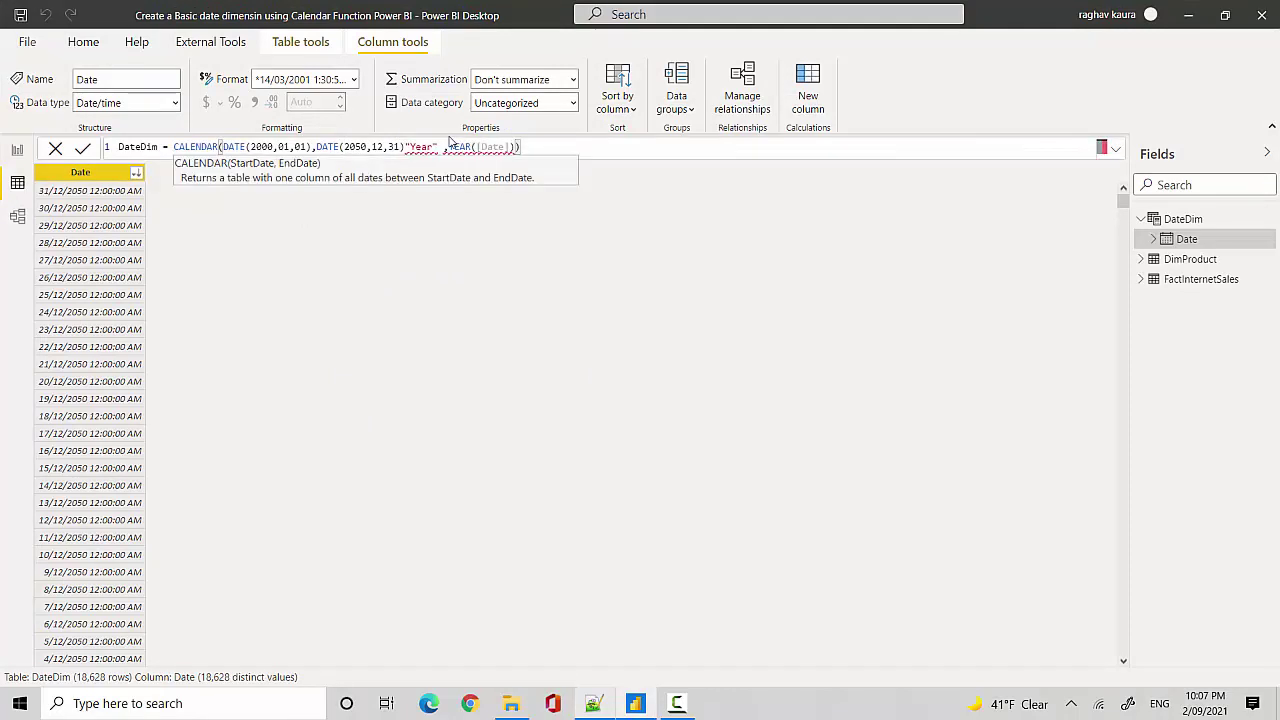
key("Left")
key("Left")
key("Left")
key("Left")
key("Left")
key("Left")
key("Left")
key("Left")
key("Left")
key("Left")
key("Left")
key("Left")
key("Left")
key("Left")
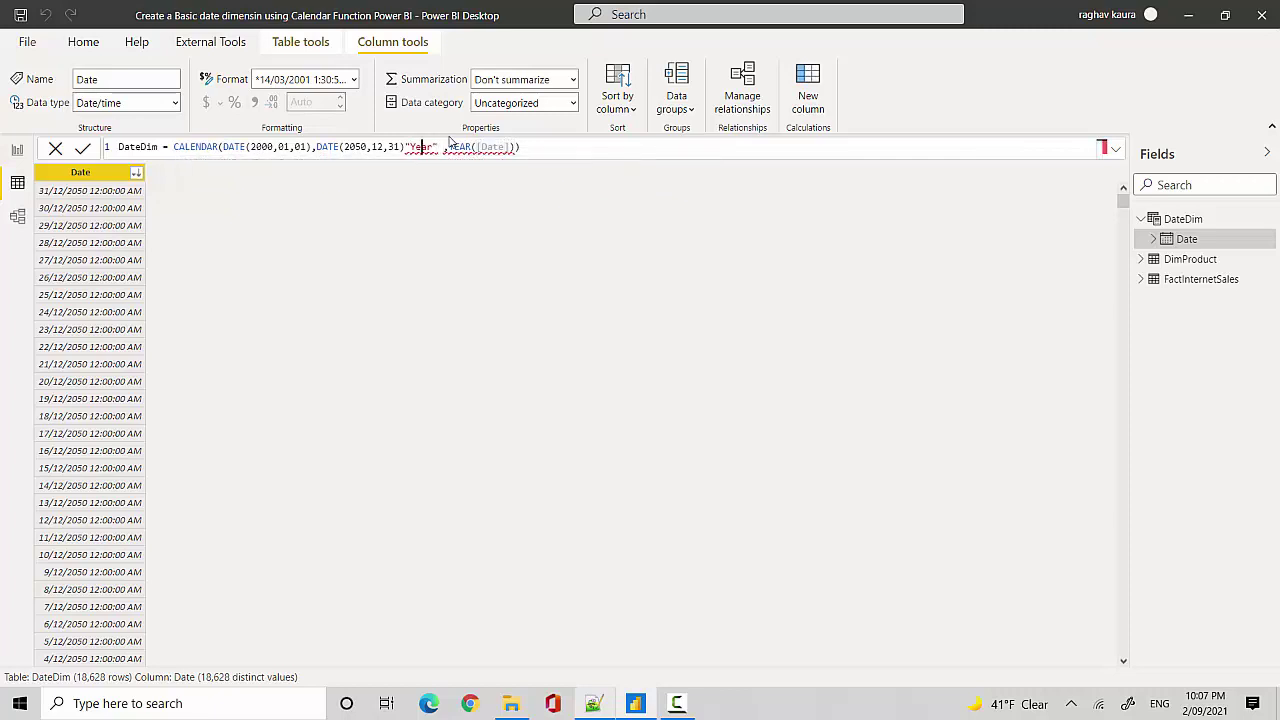
key("Left")
key("Left")
key("Left")
type(",")
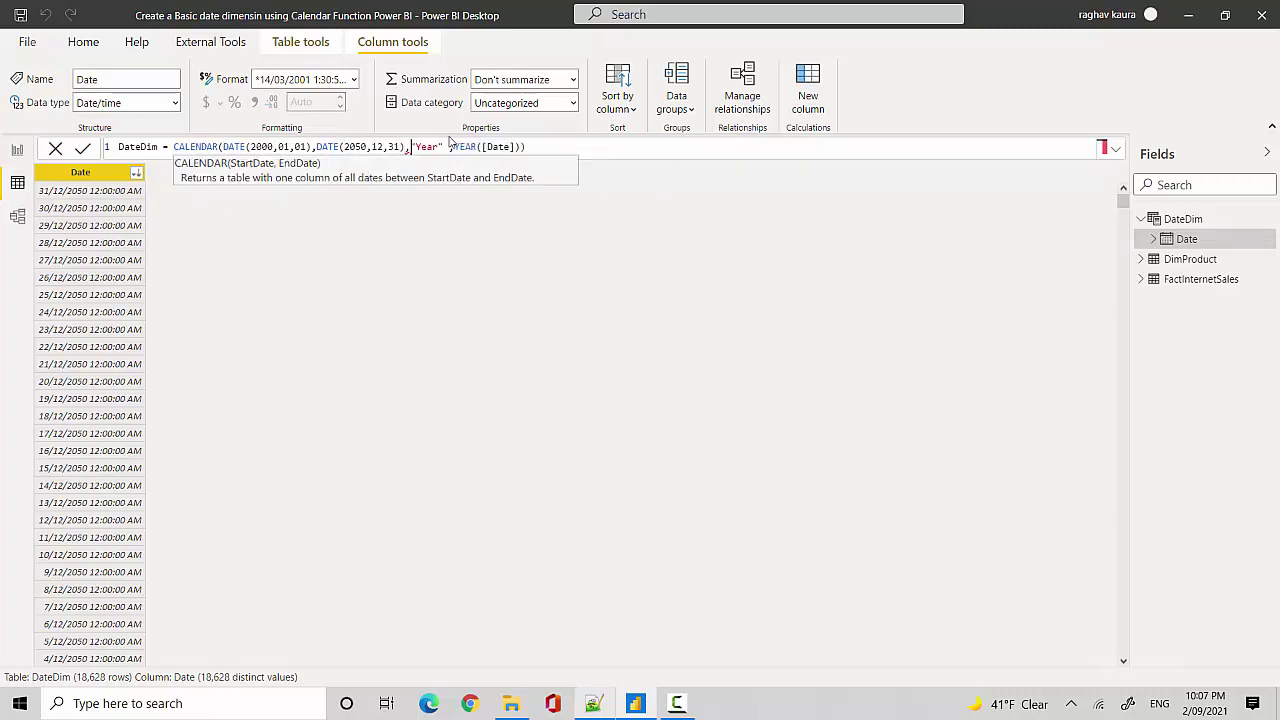
key("Right")
key("Right")
key("Right")
key("Right")
key("alt+Tab")
key("alt+Tab")
key("Left")
key("Left")
key("Left")
key("Left")
key("Left")
key("Left")
key("Left")
key("Left")
key("Left")
key("Left")
key("Left")
key("Left")
key("Left")
key("Left")
key("Left")
key("Left")
key("Left")
key("Left")
key("Left")
key("Left")
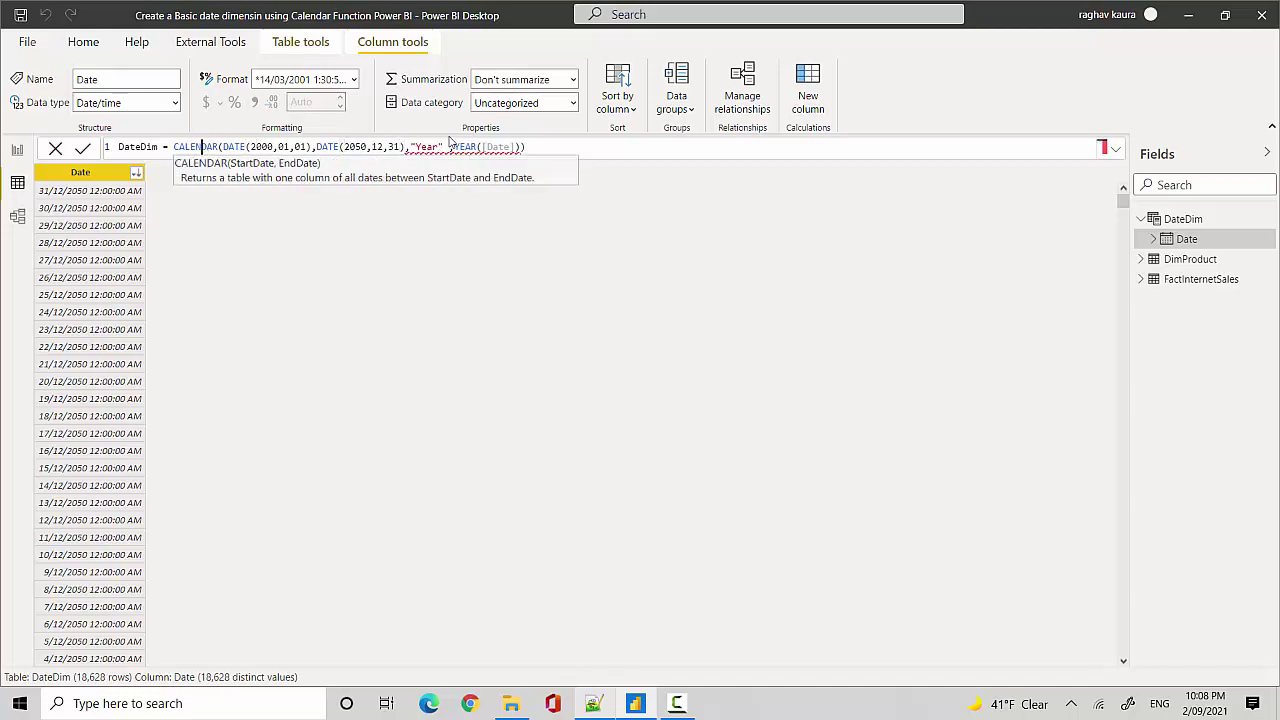
- Wrap the formula in ADDCOLUMNS, commit it, and sort the Date column ascending
key("alt+Tab")
key("alt+Tab")
type("Add")
key("Tab")
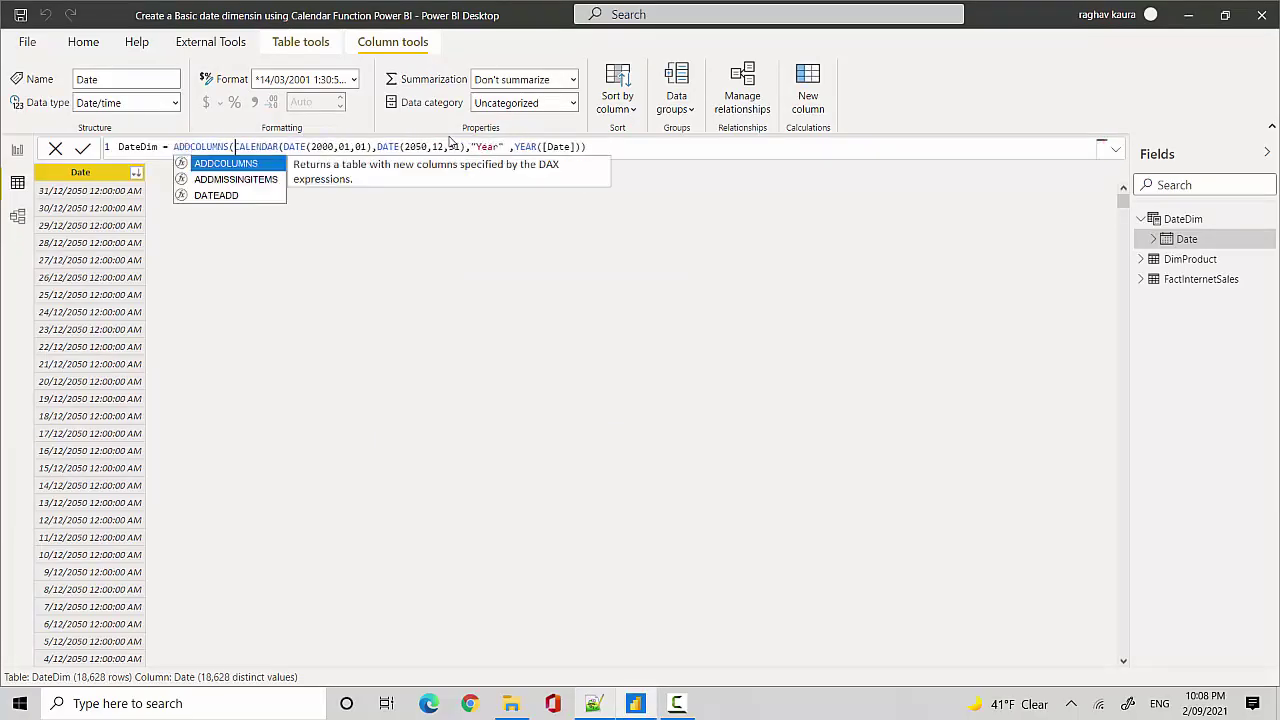
key("Right")
key("Right")
key("Right")
key("Right")
key("Right")
key("Right")
key("Right")
key("Right")
key("Right")
key("Right")
key("Right")
key("Right")
key("Right")
key("Right")
key("Right")
key("Right")
key("Right")
key("Right")
key("Right")
key("Right")
key("Right")
key("Right")
key("Right")
key("Right")
key("Right")
key("Right")
key("Right")
key("Right")
key("Right")
key("Right")
key("Right")
key("Right")
key("Right")
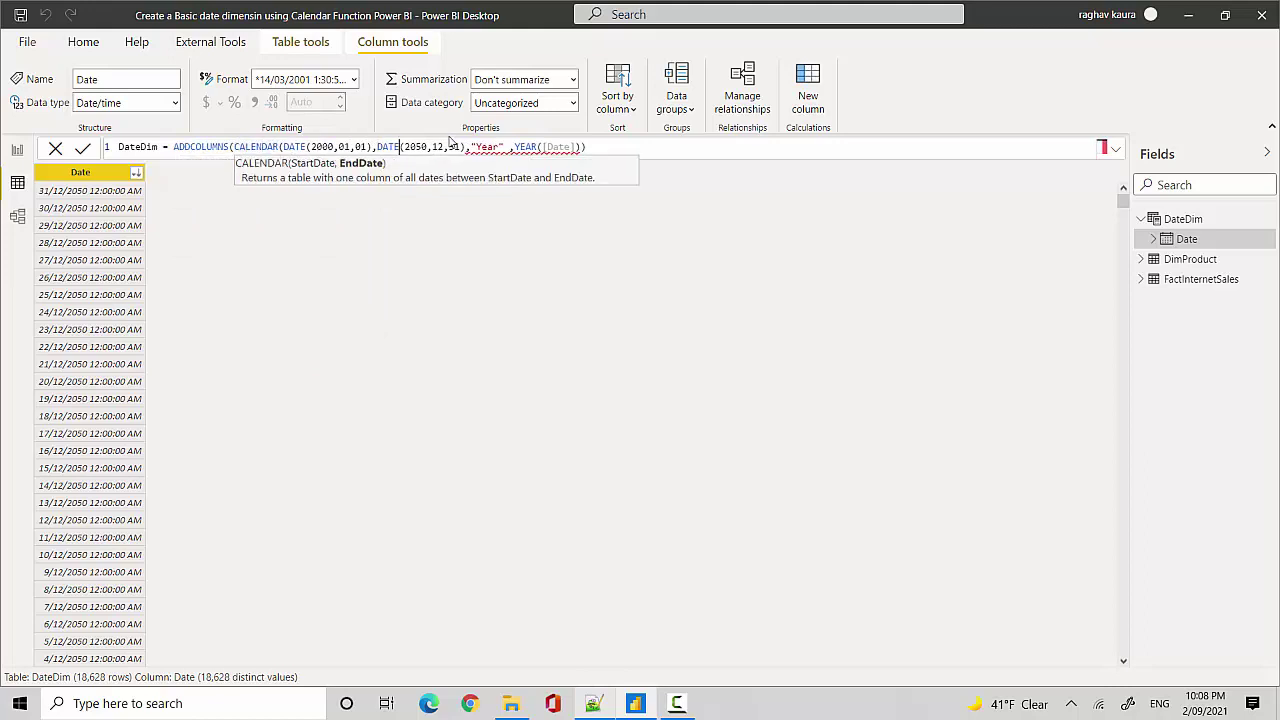
type(")")
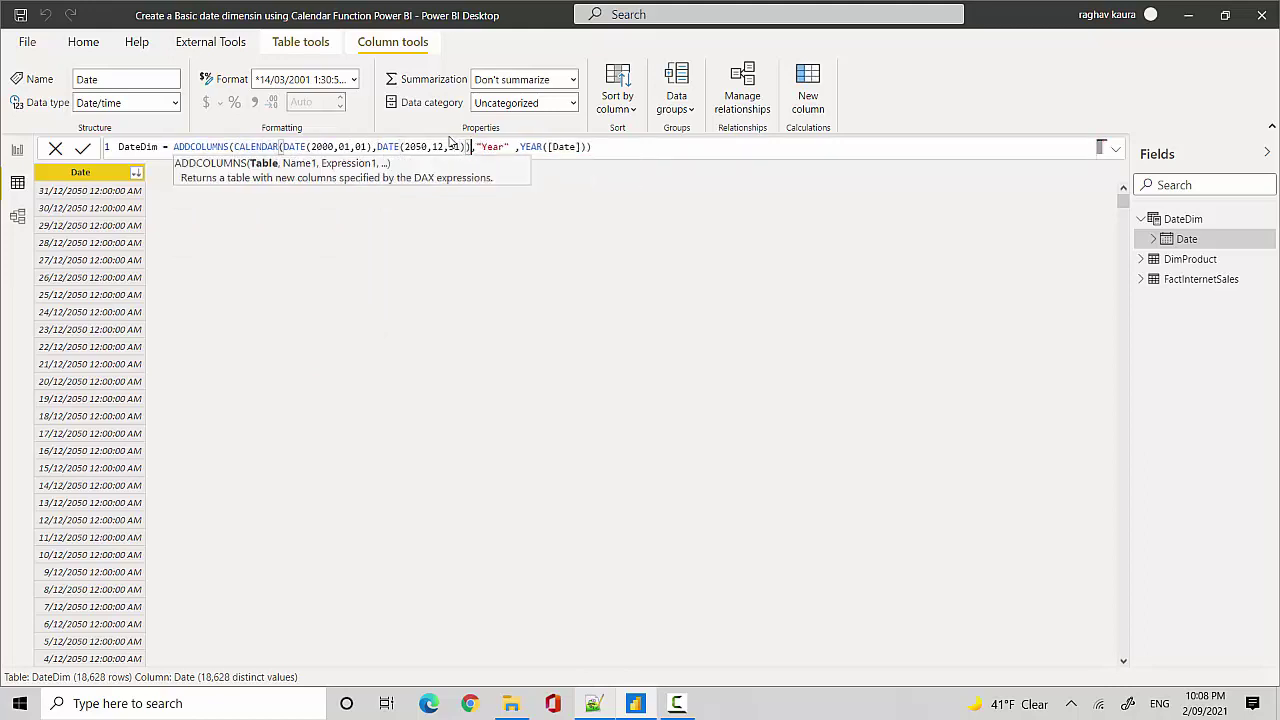
key("Right")
key("Right")
key("Right")
key("Right")
key("Right")
key("Right")
key("Right")
key("Right")
key("Right")
key("Right")
key("Right")
key("Right")
key("Right")
key("Right")
key("Right")
key("Right")
key("Right")
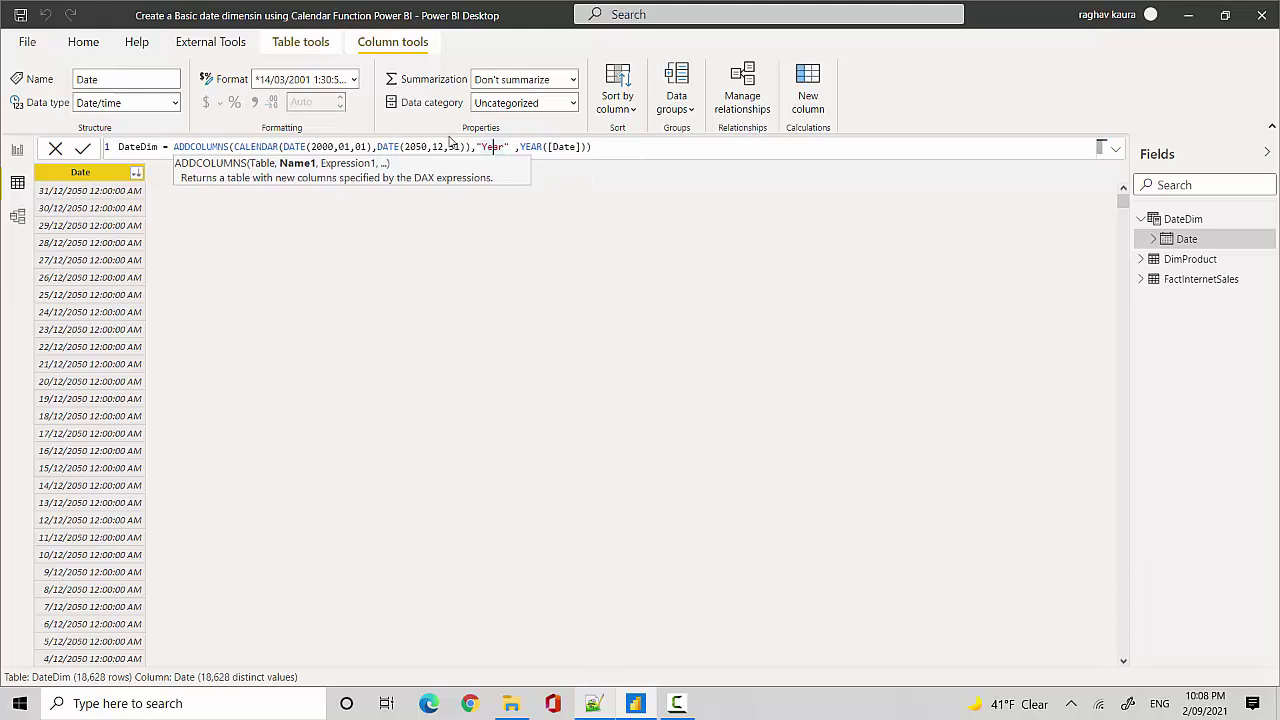
key("Right")
key("Right")
key("Right")
key("Right")
key("Right")
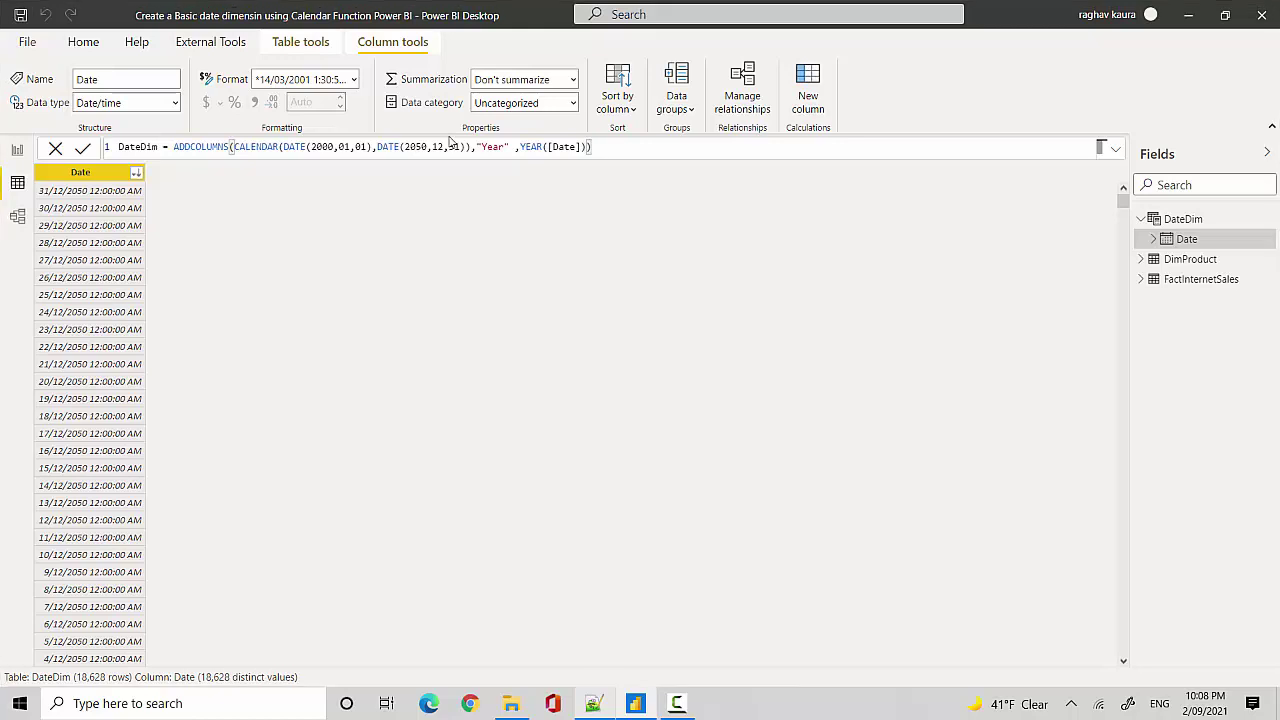
key("Return")
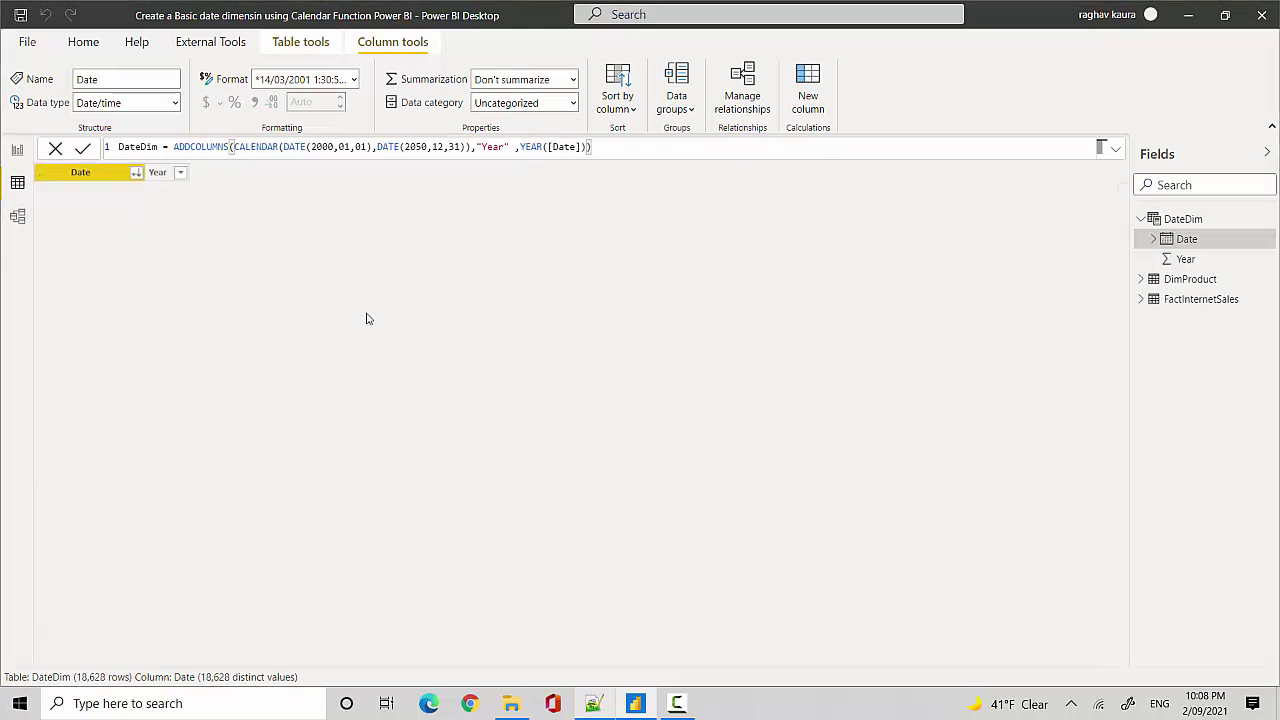
left_click(136, 172)
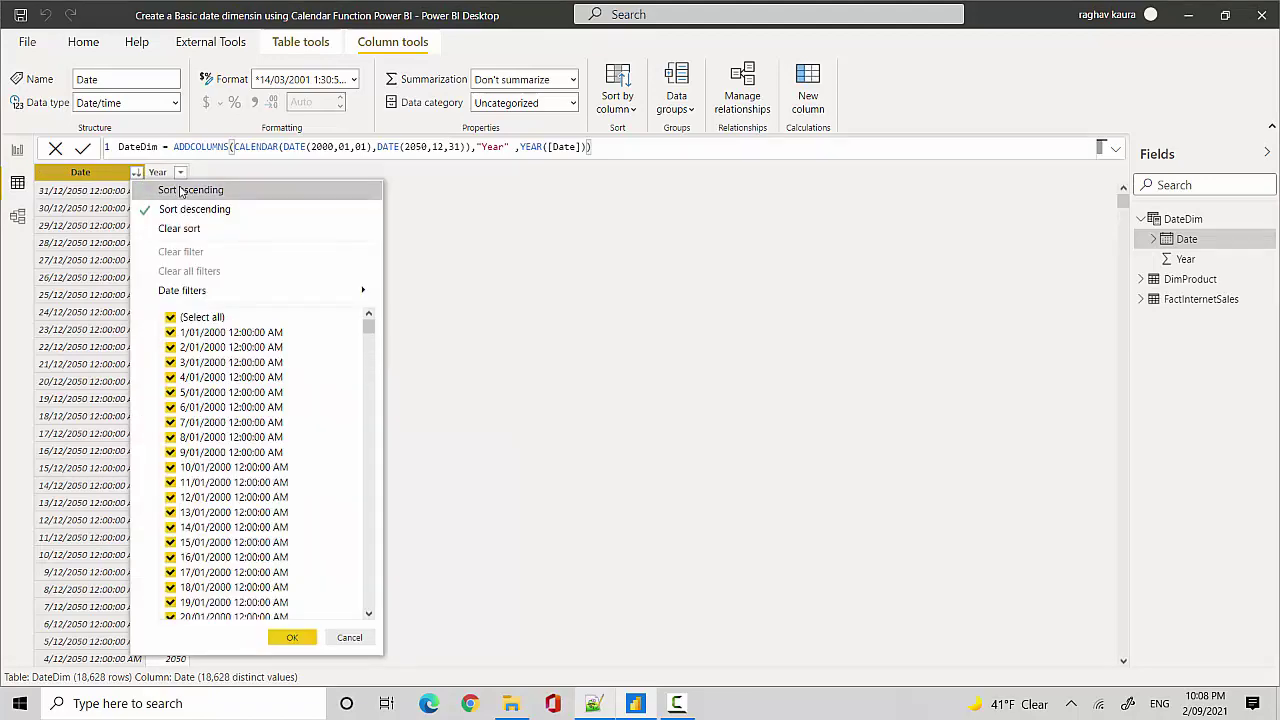
left_click(181, 190)
- Add the "Month",FORMAT([Date],"mmm") column from the script and commit the formula
key("alt+Tab")
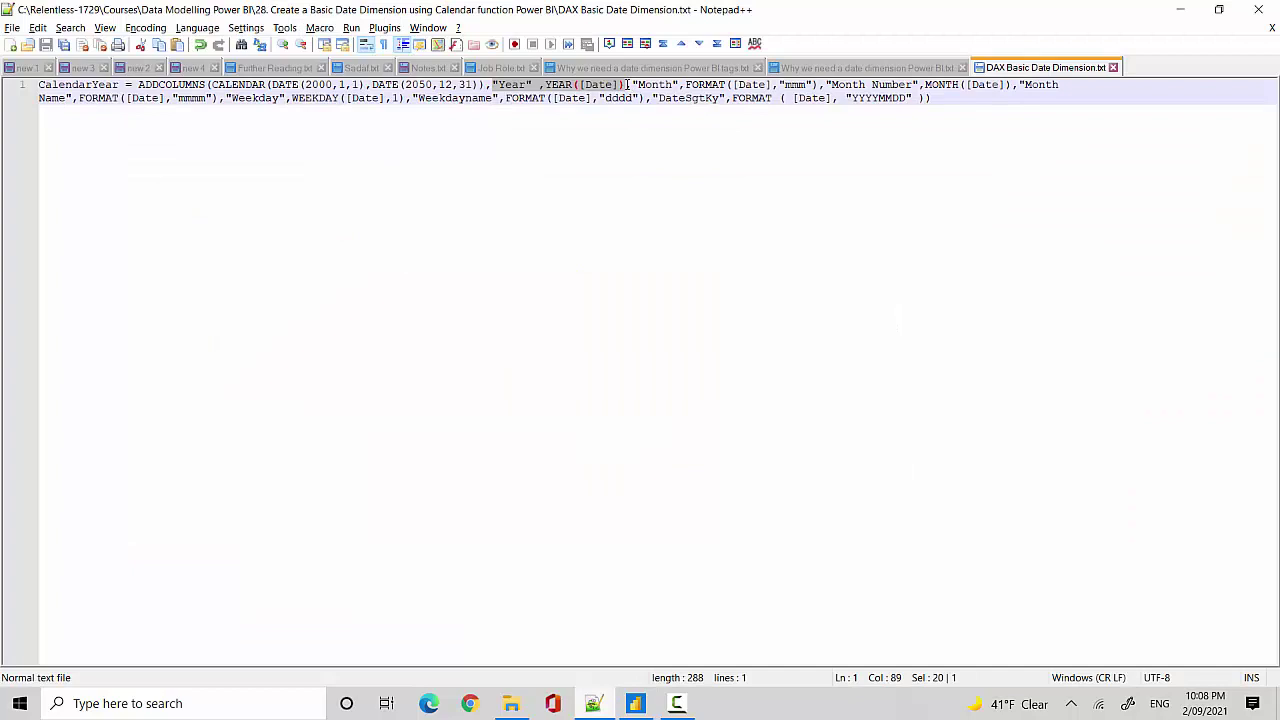
left_click_drag(626, 85, 818, 88)
key("ctrl+c")
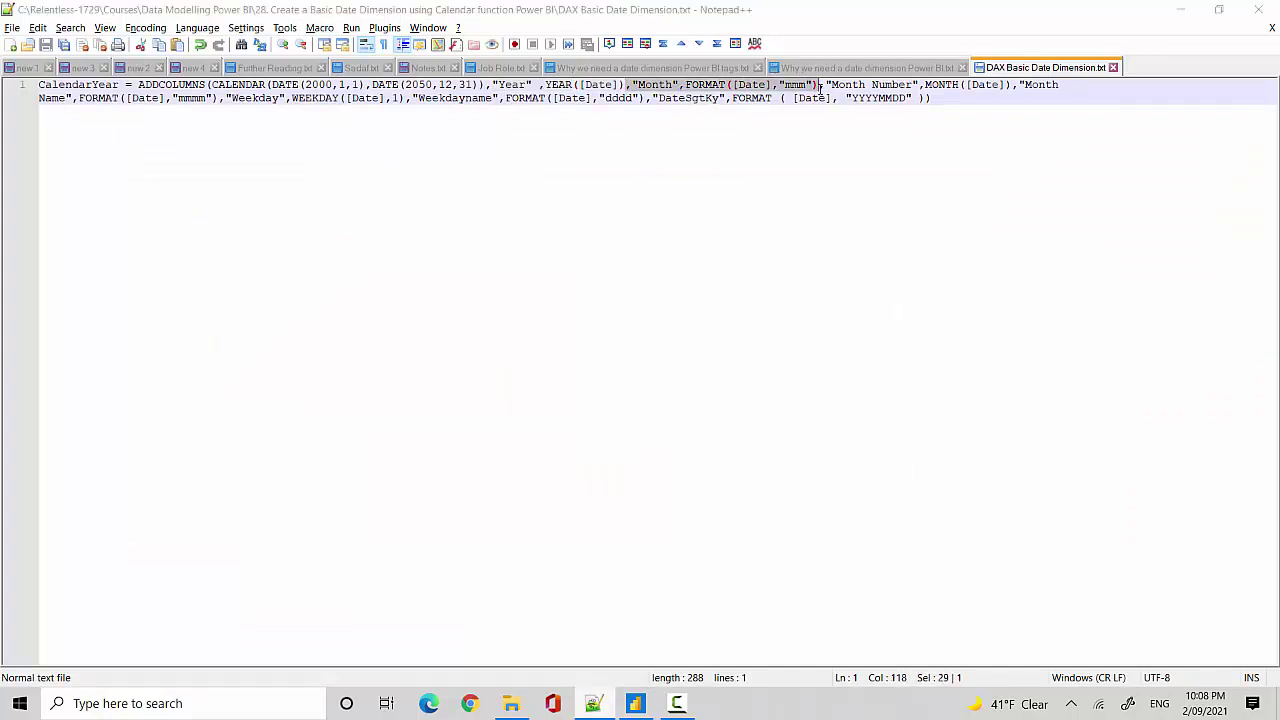
key("alt+Tab")
left_click(587, 146)
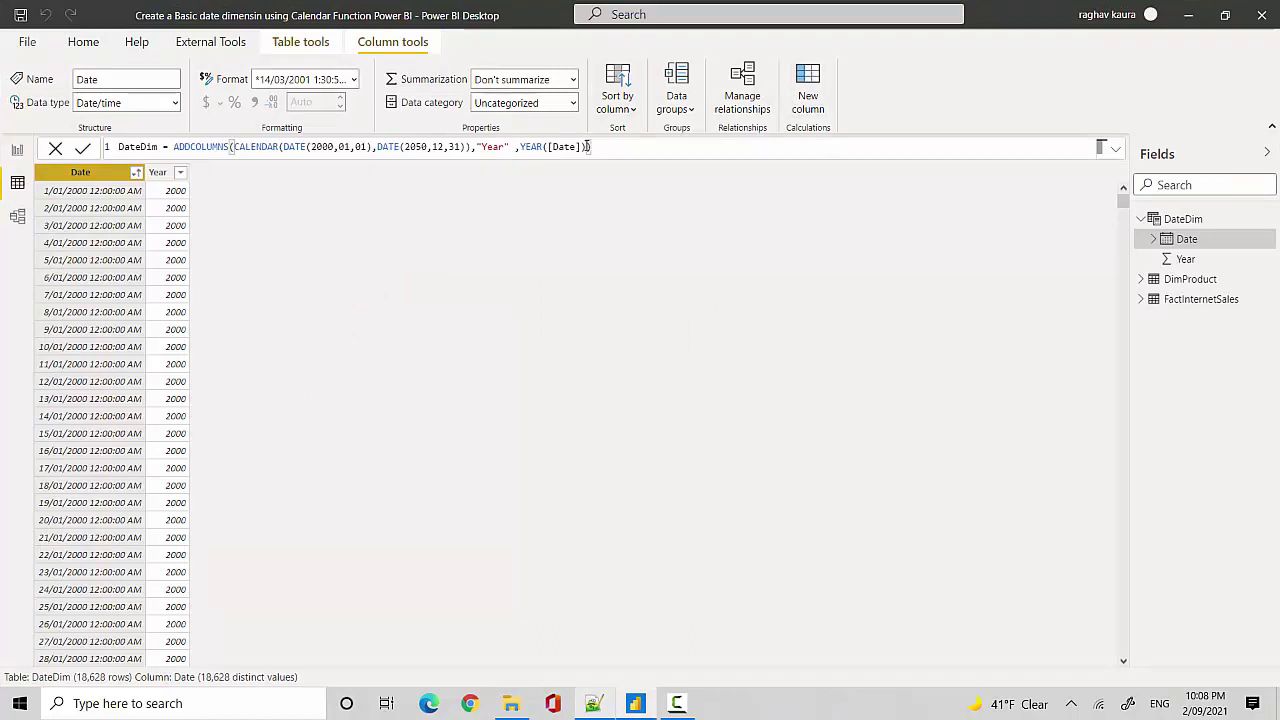
key("ctrl+v")
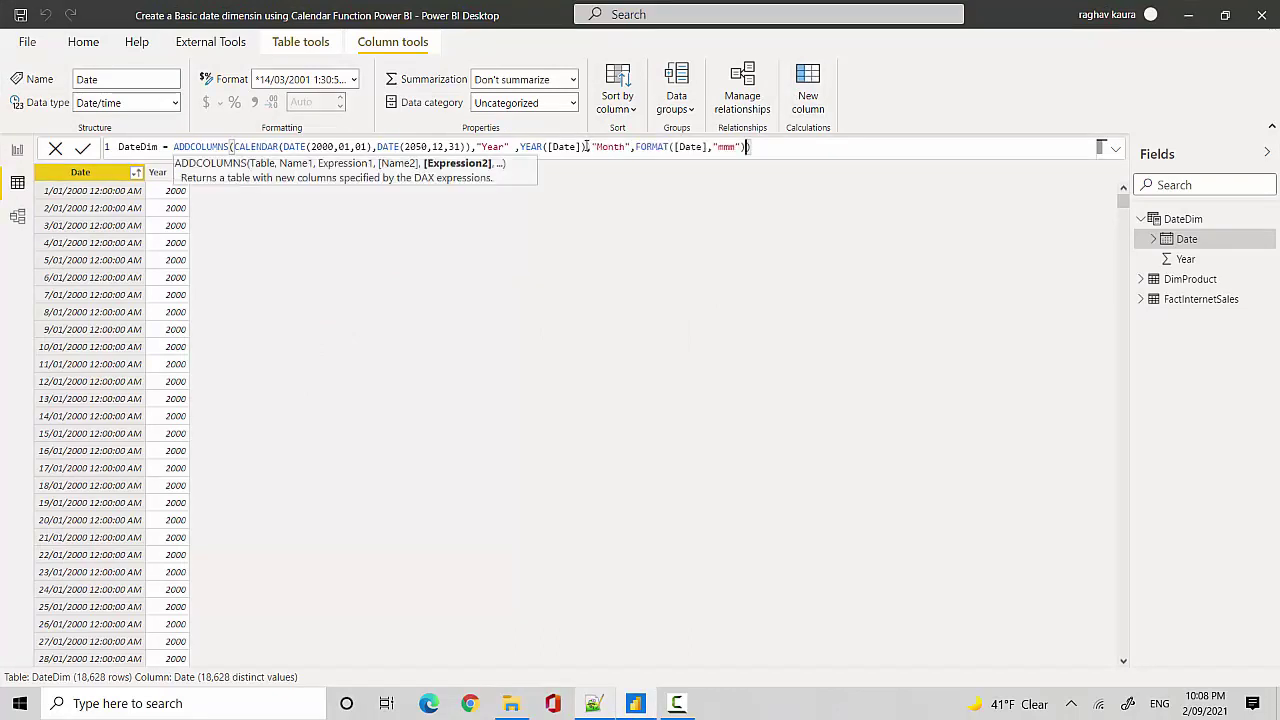
key("End")
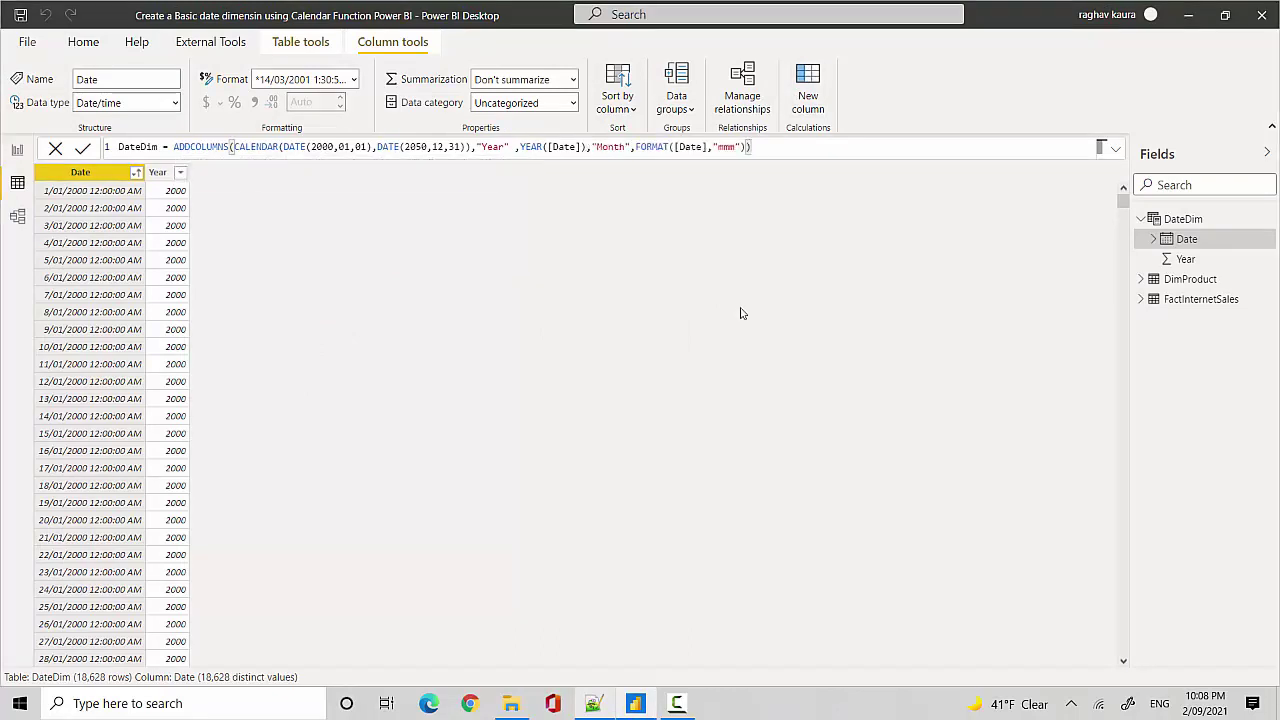
key("Return")
- Copy the remaining column definitions from the Notepad++ script
key("alt+Tab")
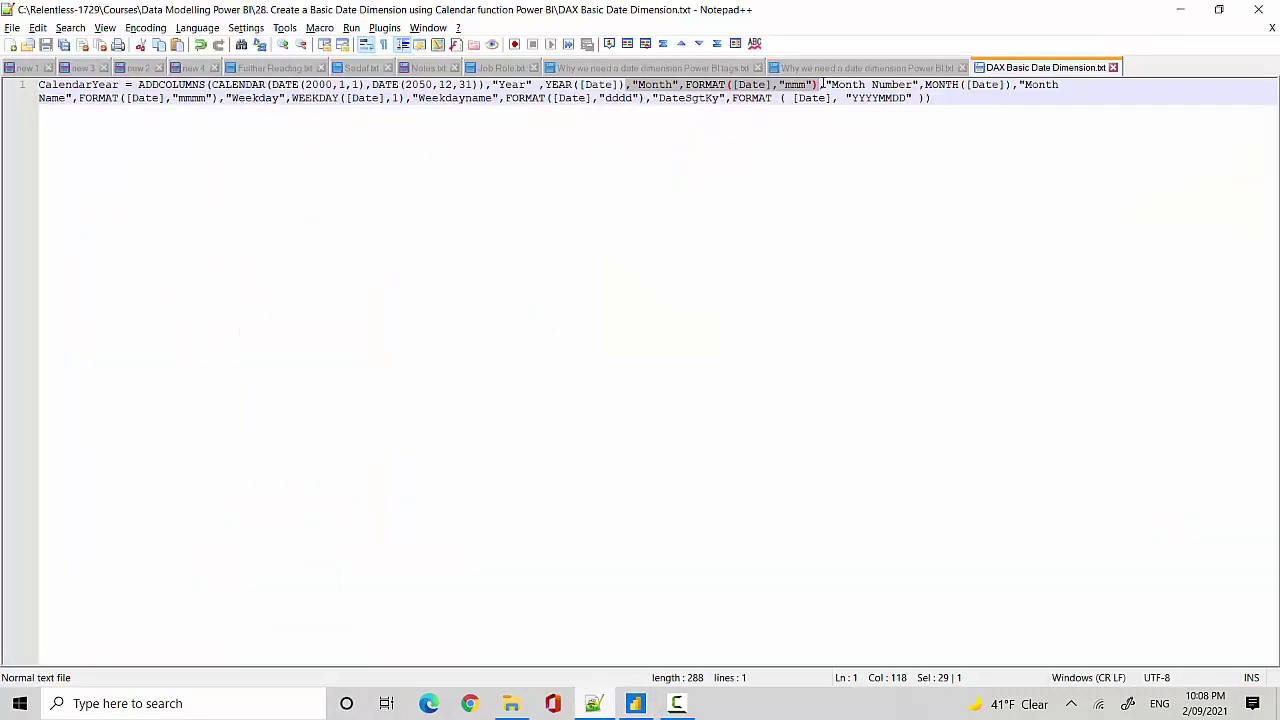
left_click_drag(825, 85, 919, 98)
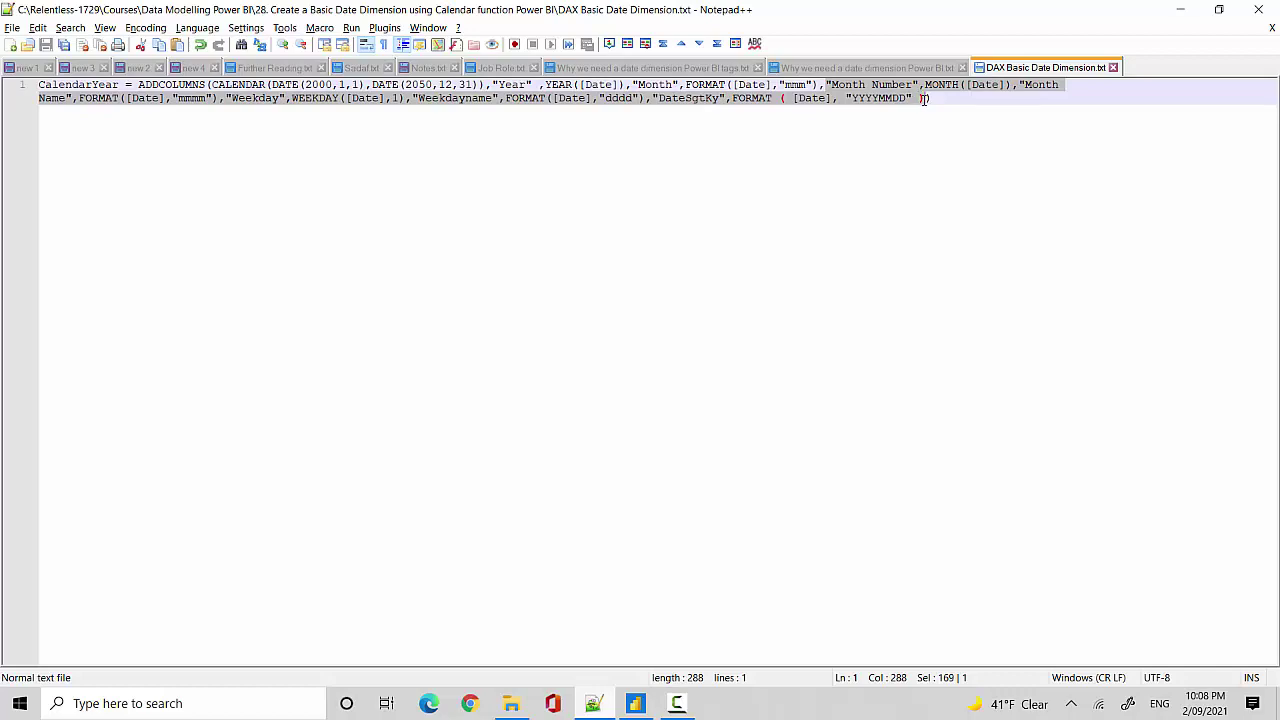
key("alt+Tab")
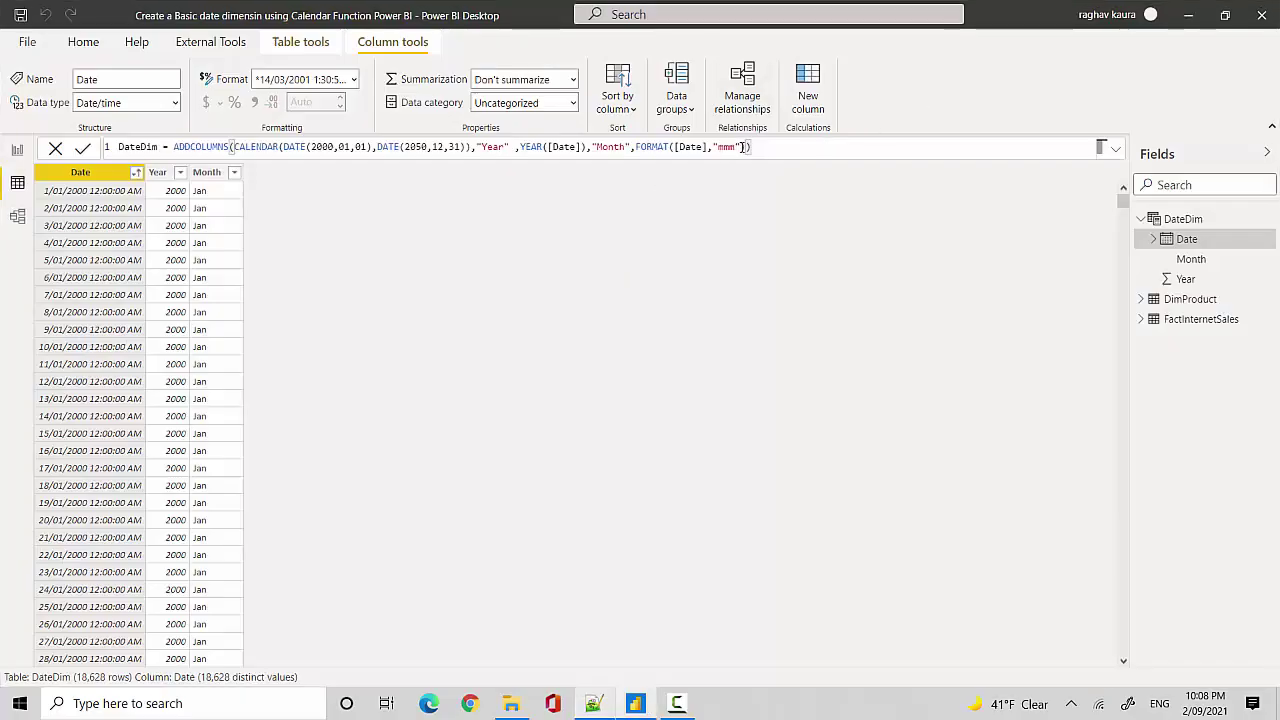
- Paste Month Number, Month Name, Weekday, Weekdayname and DateSgtKy definitions after Month, add a comma, and commit
left_click(746, 147)
type(",\"Month Number\",MONTH([Date]),\"Month Name\",FORMAT([Date],\"mmmm\"),\"Weekday\",WEEKDAY([Date],1),\"Weekdayname\",FORMAT([Date],\"dddd\"),\"DateSgtKy\",FORMAT ( [Date], \"YYYYMMDD\" )")
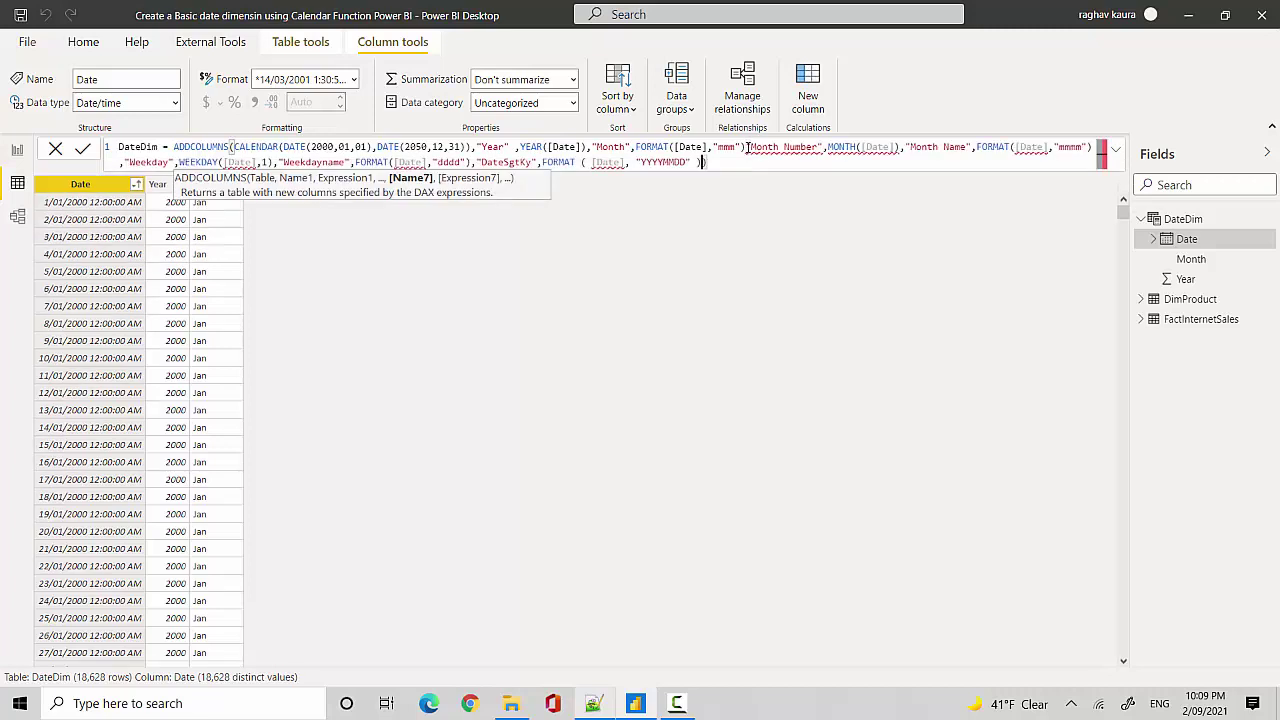
left_click(746, 147)
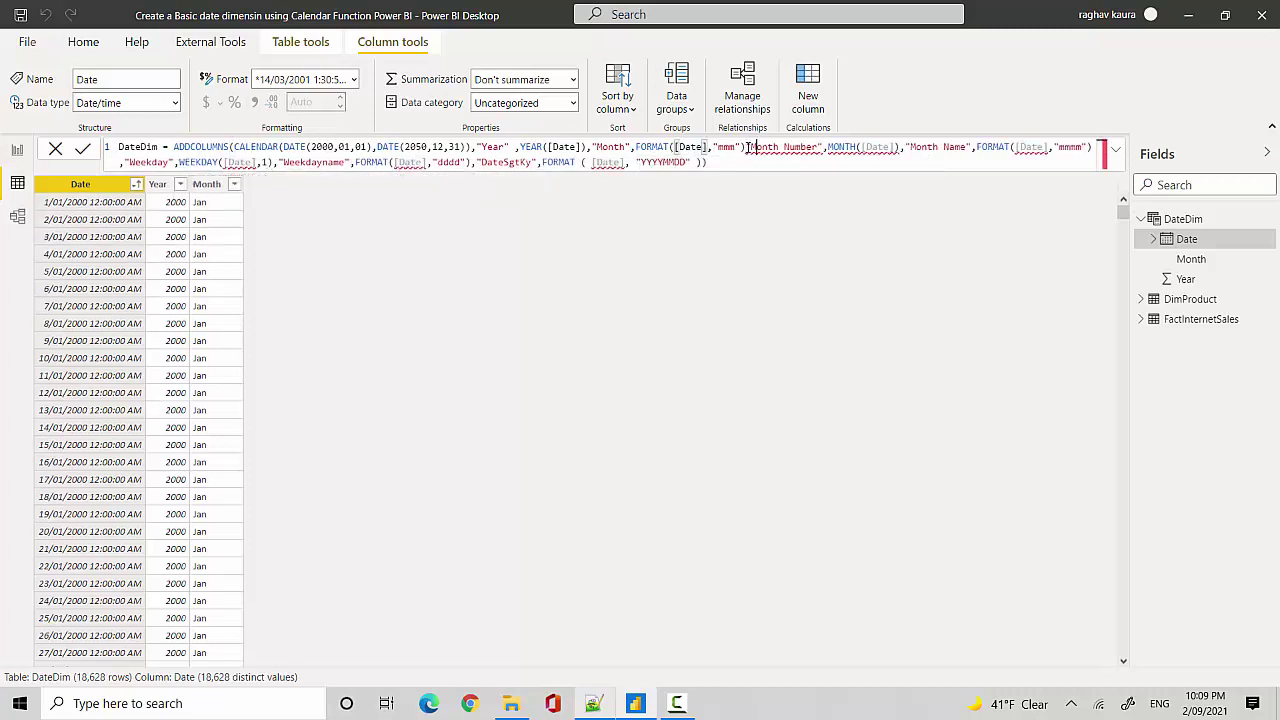
left_click(746, 147)
type(",")
key("ctrl+End")
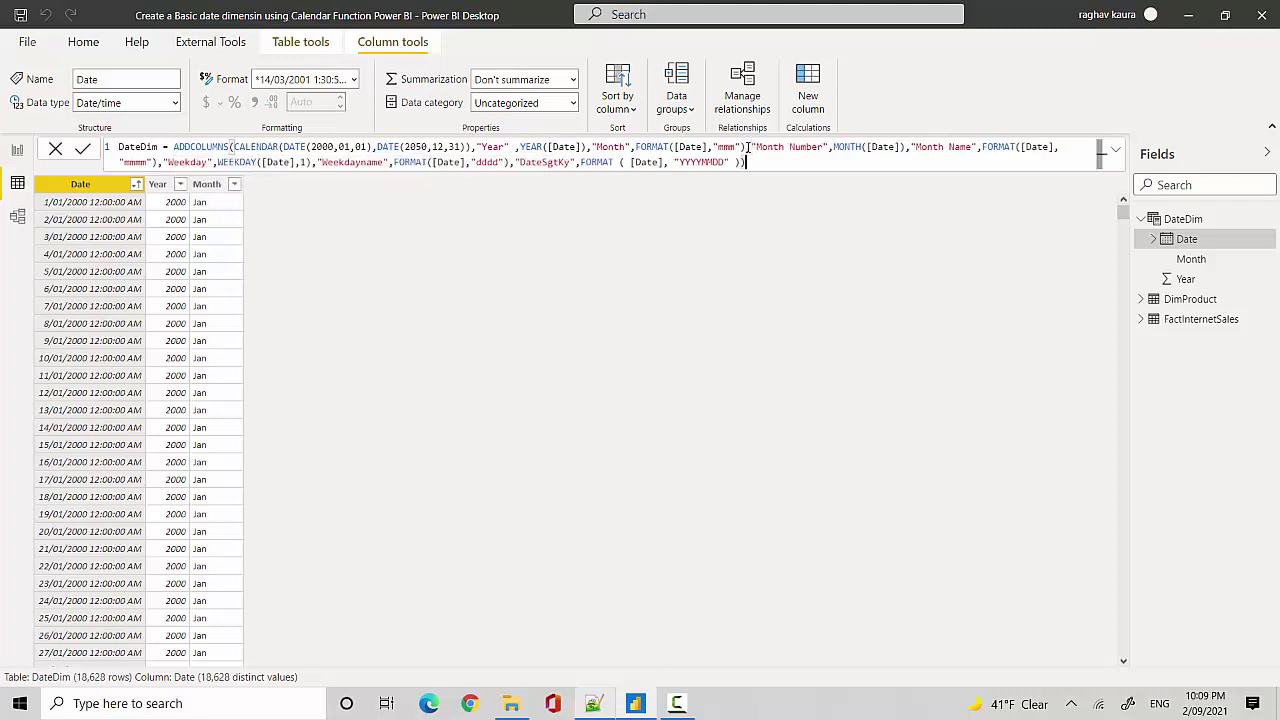
key("Return")
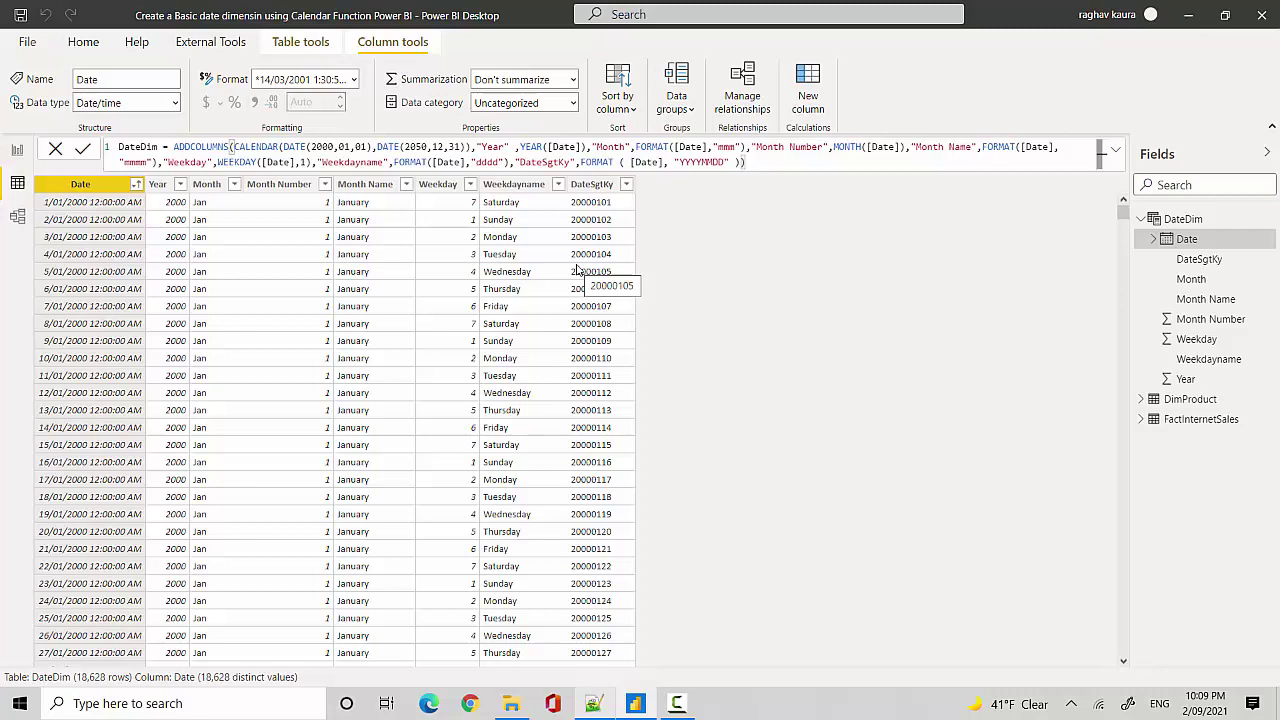
- Show the model diagram with the Properties pane collapsed to reveal the DateDim card
left_click(17, 216)
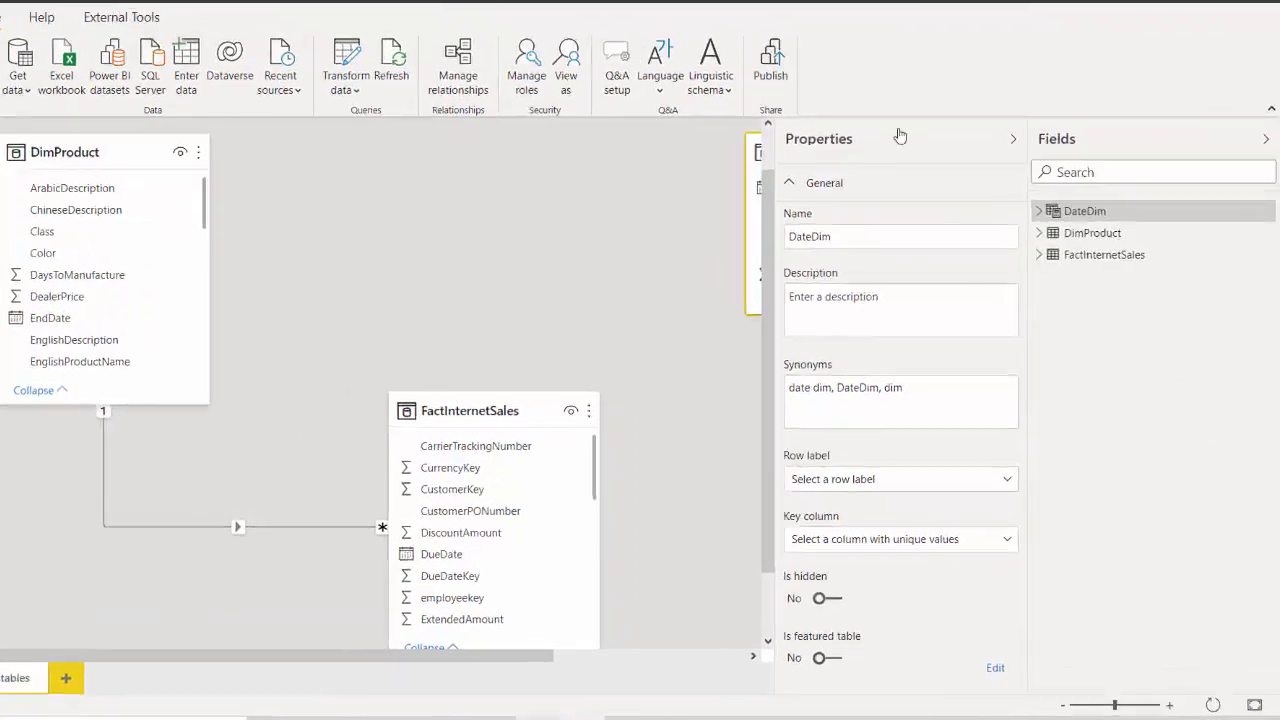
left_click(1013, 139)
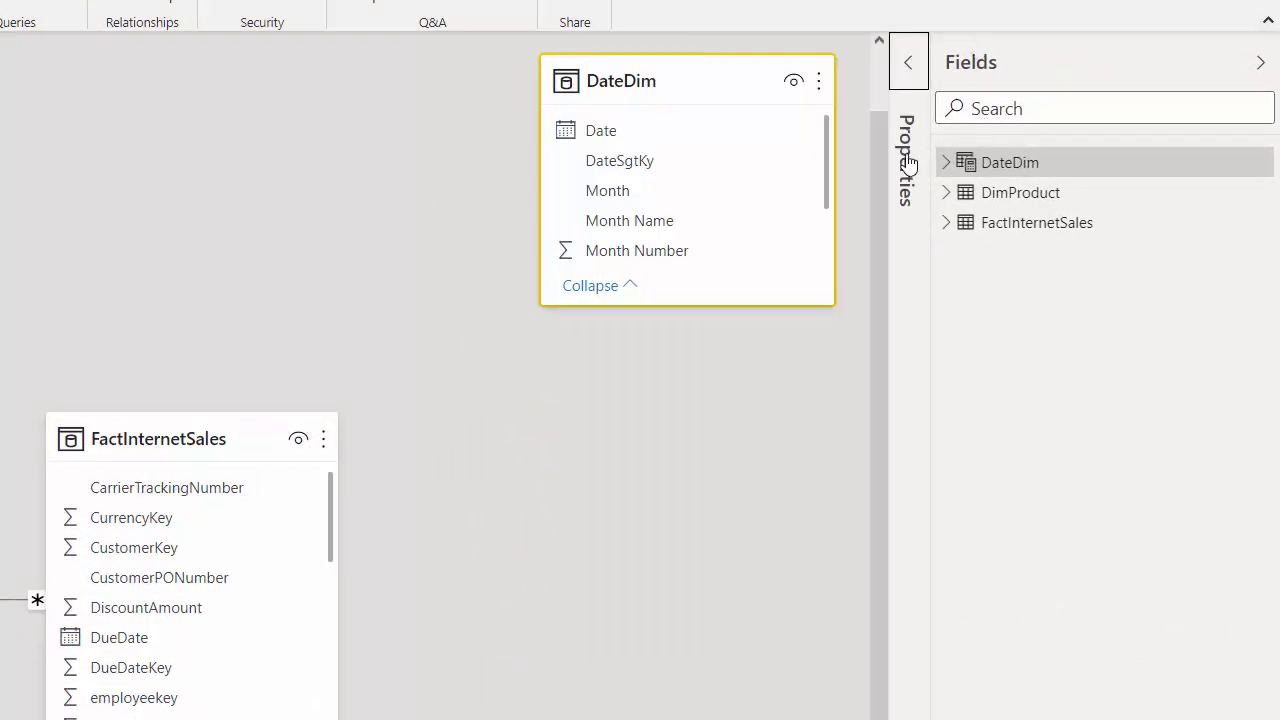